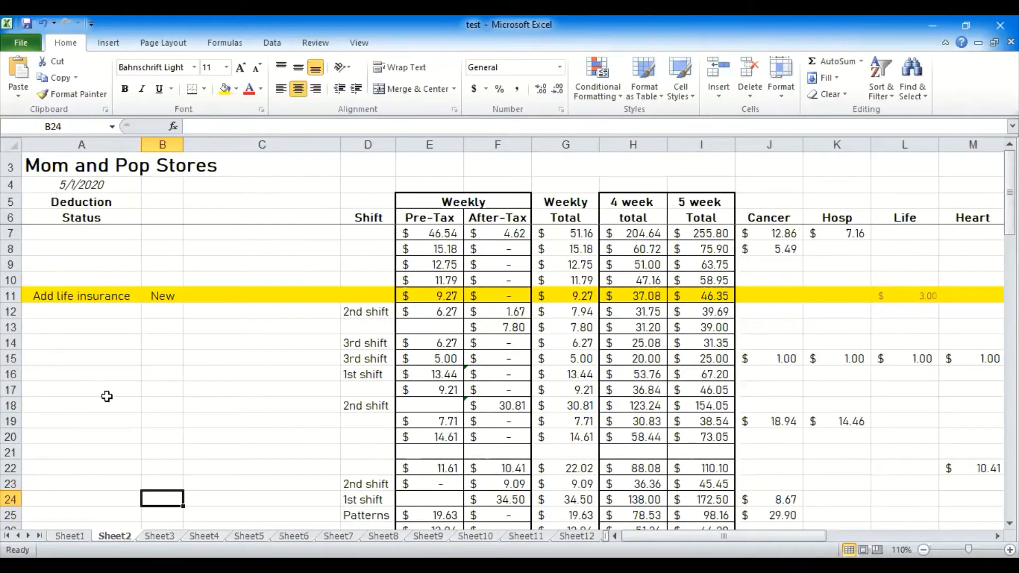
Step: Turn on the Wrap text alignment option for the "3rd shift" cell D14
{"action": "left_click", "coordinate": [359, 344]}
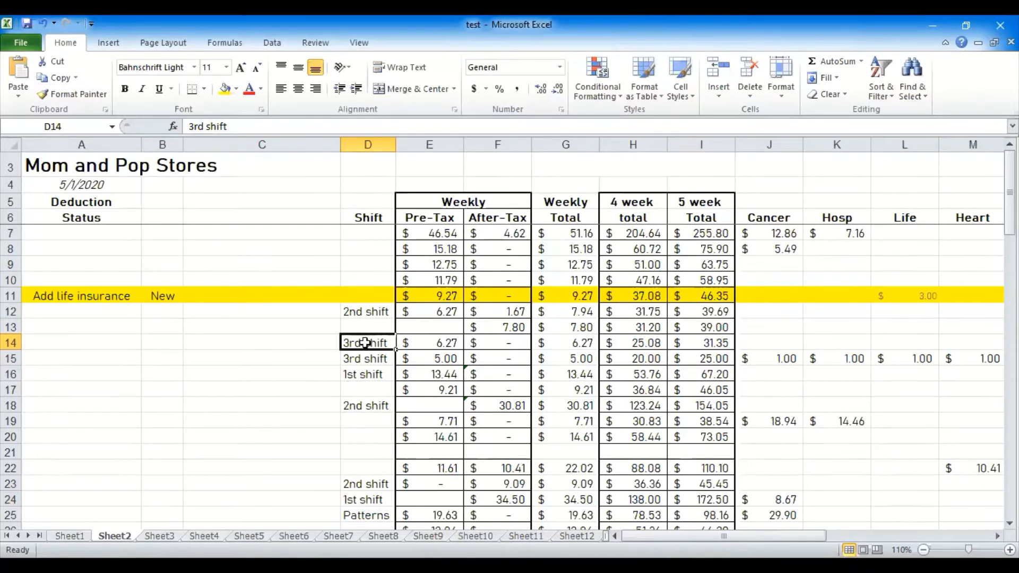
{"action": "right_click", "coordinate": [365, 344]}
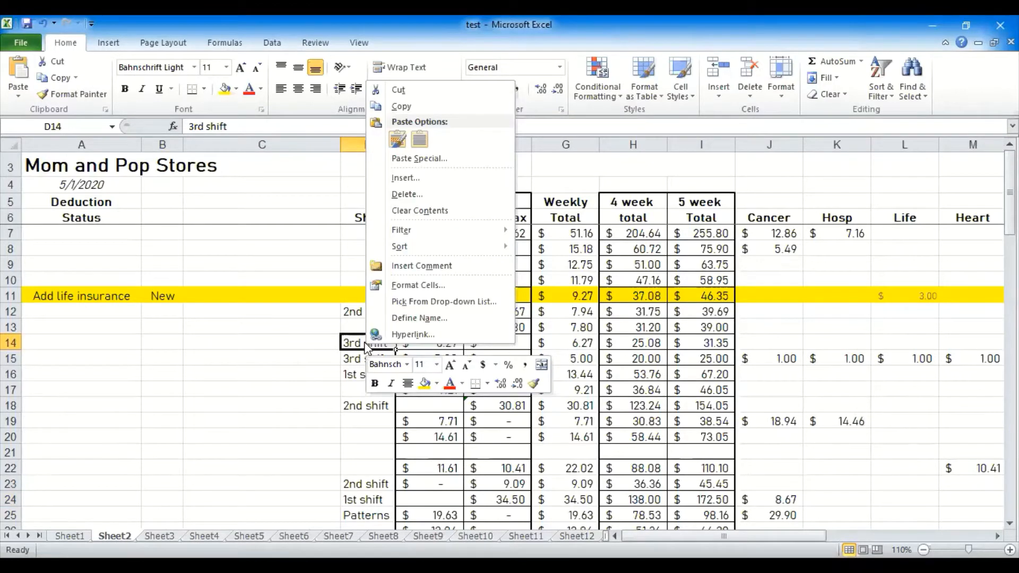
{"action": "left_click", "coordinate": [442, 286]}
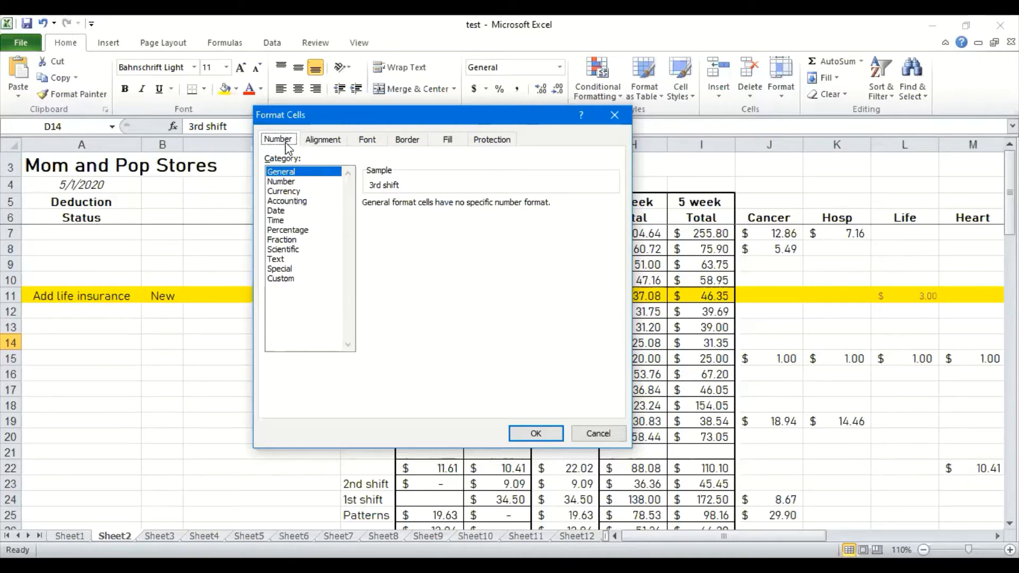
{"action": "left_click", "coordinate": [333, 140]}
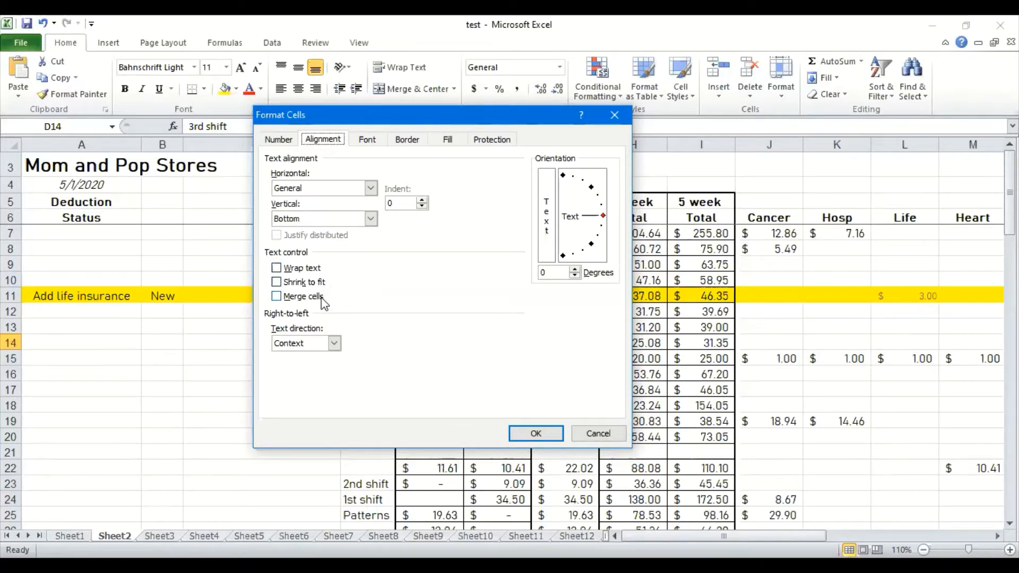
{"action": "left_click", "coordinate": [277, 268]}
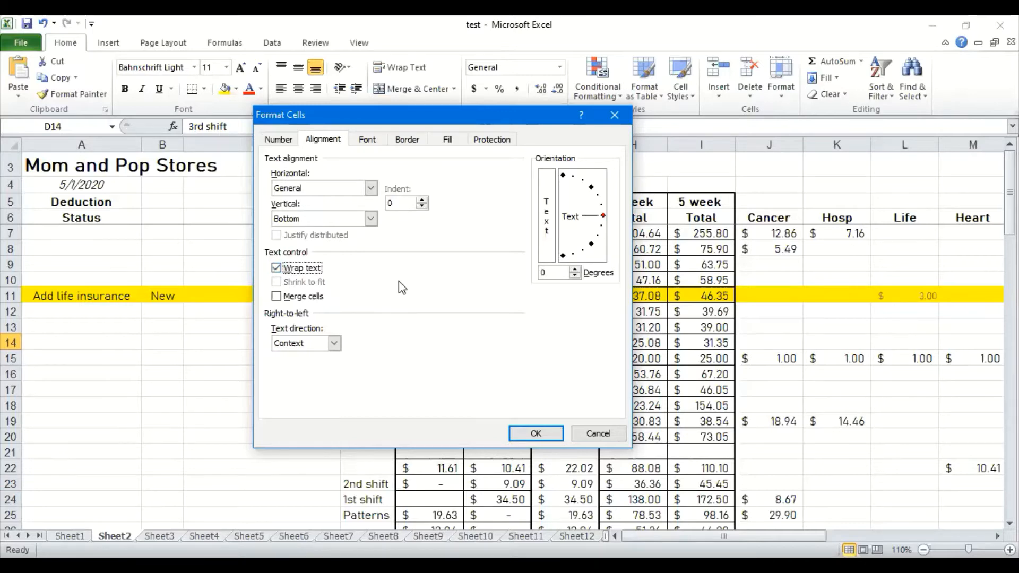
{"action": "left_click", "coordinate": [549, 434]}
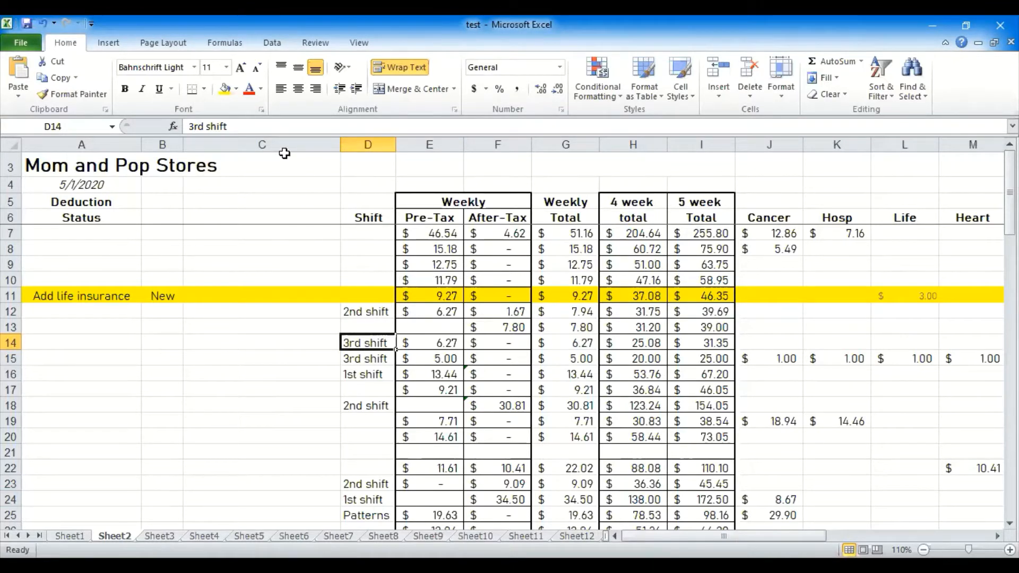
Step: Extend the text in cell D14 to "3rd shift at work"
{"action": "left_click", "coordinate": [269, 128]}
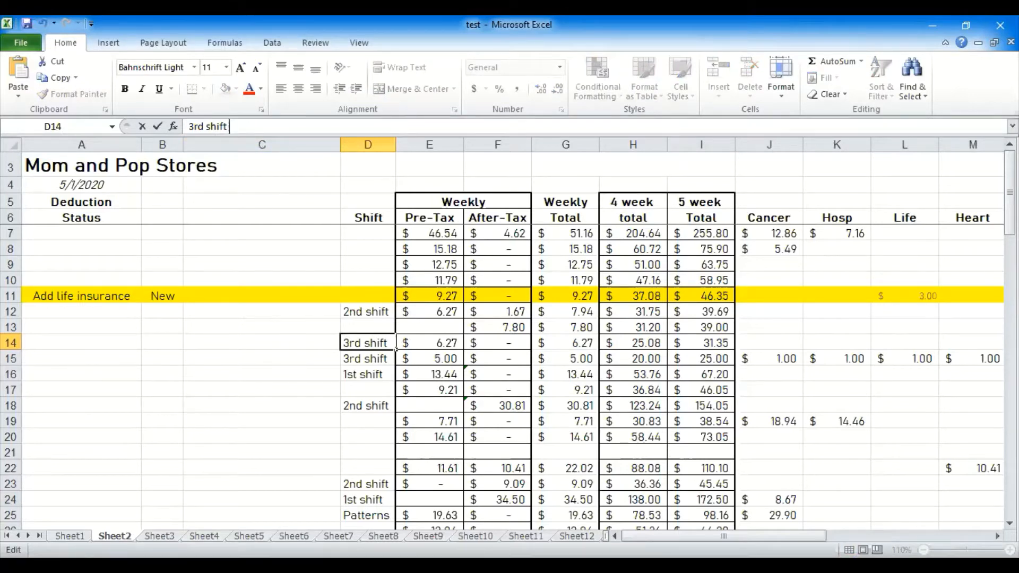
{"action": "type", "text": "at work"}
{"action": "key", "text": "Return"}
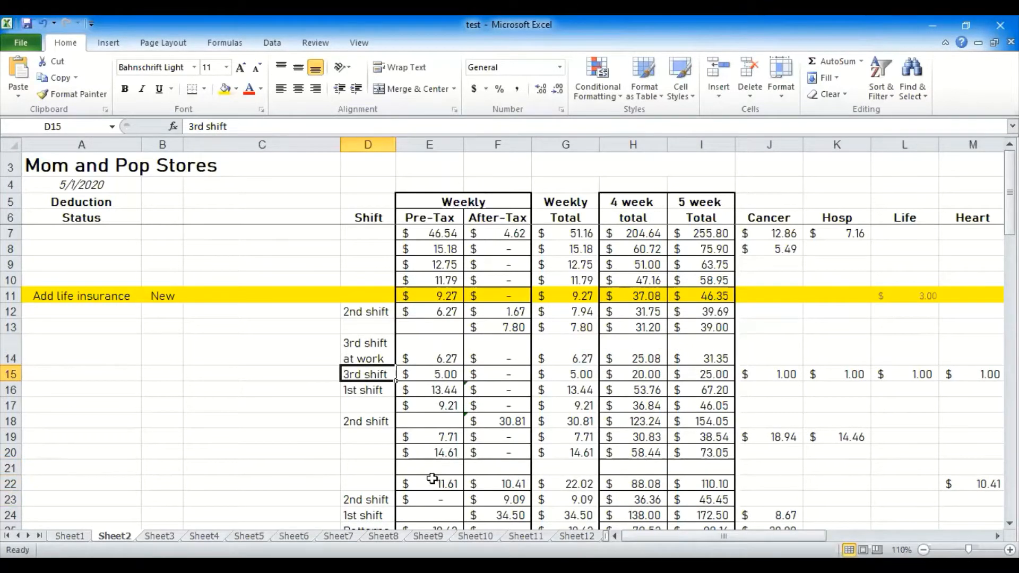
Step: Replace Wrap text with Shrink to fit in the alignment settings of cell D14
{"action": "left_click", "coordinate": [372, 347]}
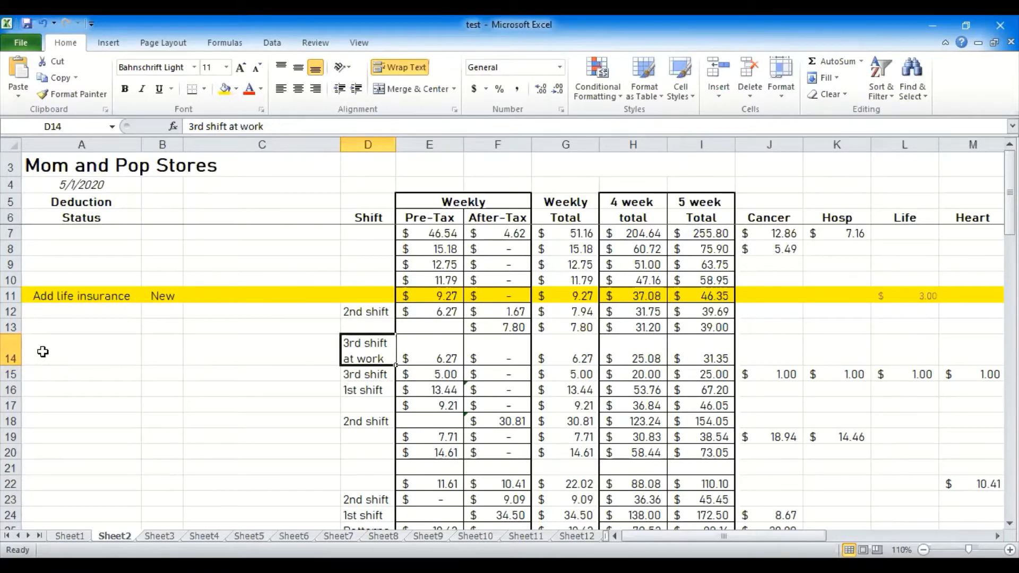
{"action": "right_click", "coordinate": [366, 350]}
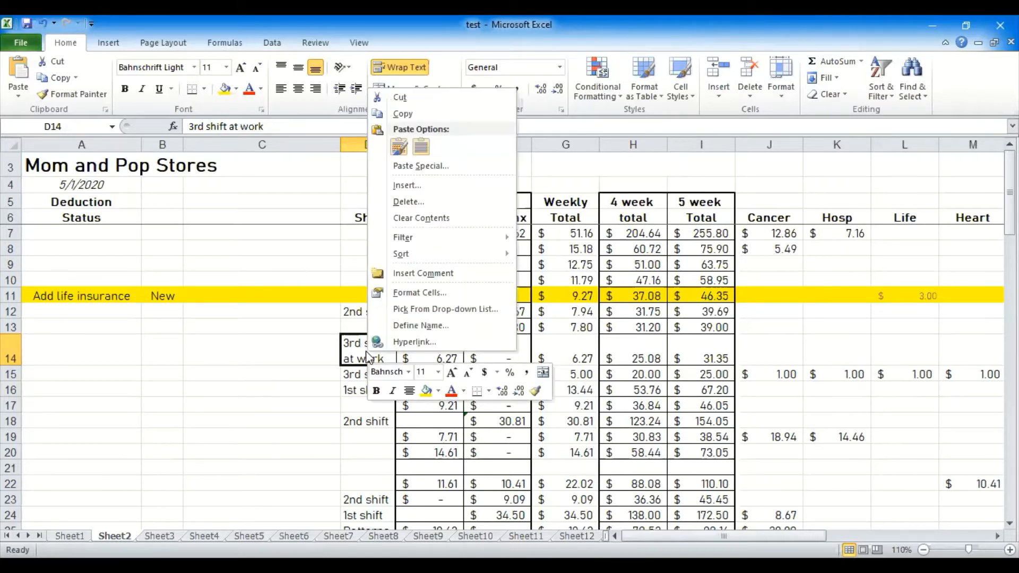
{"action": "left_click", "coordinate": [429, 295]}
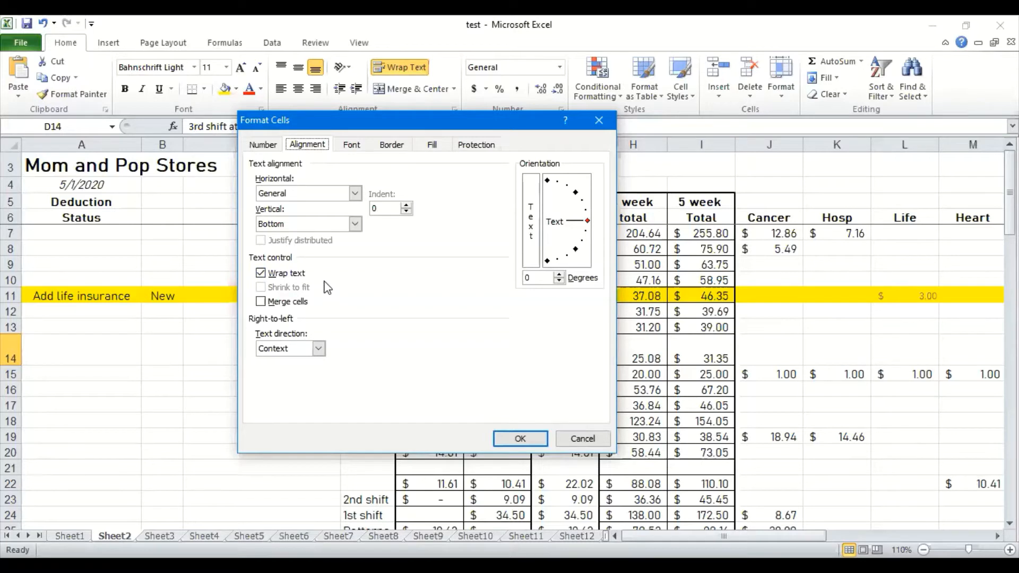
{"action": "left_click", "coordinate": [262, 274]}
{"action": "left_click", "coordinate": [261, 288]}
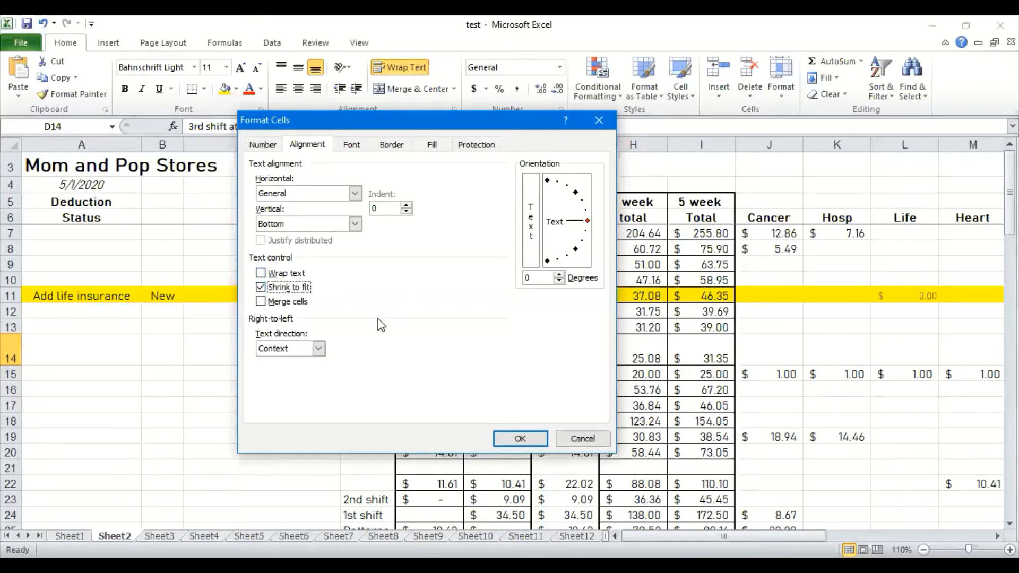
{"action": "left_click", "coordinate": [507, 438]}
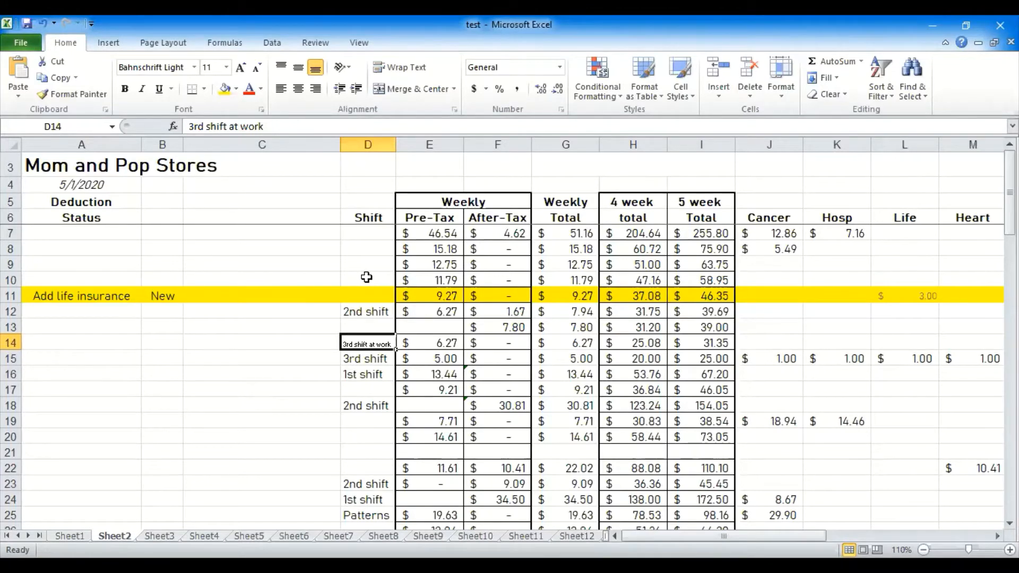
Step: Widen column D slightly, and narrow it until its shift labels are cut off
{"action": "left_click", "coordinate": [313, 274]}
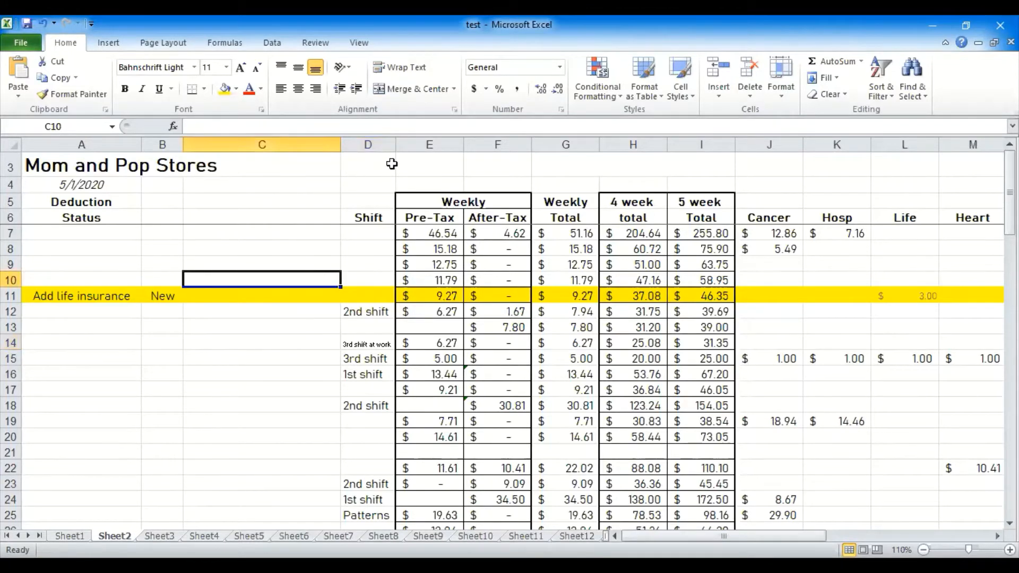
{"action": "left_click_drag", "start_coordinate": [395, 144], "coordinate": [417, 144]}
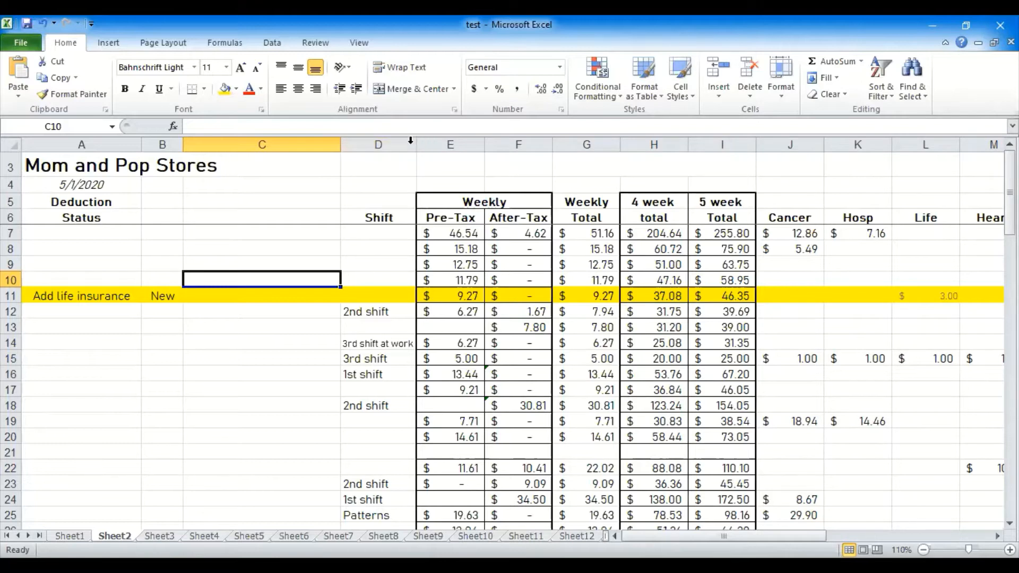
{"action": "left_click_drag", "start_coordinate": [415, 145], "coordinate": [375, 148]}
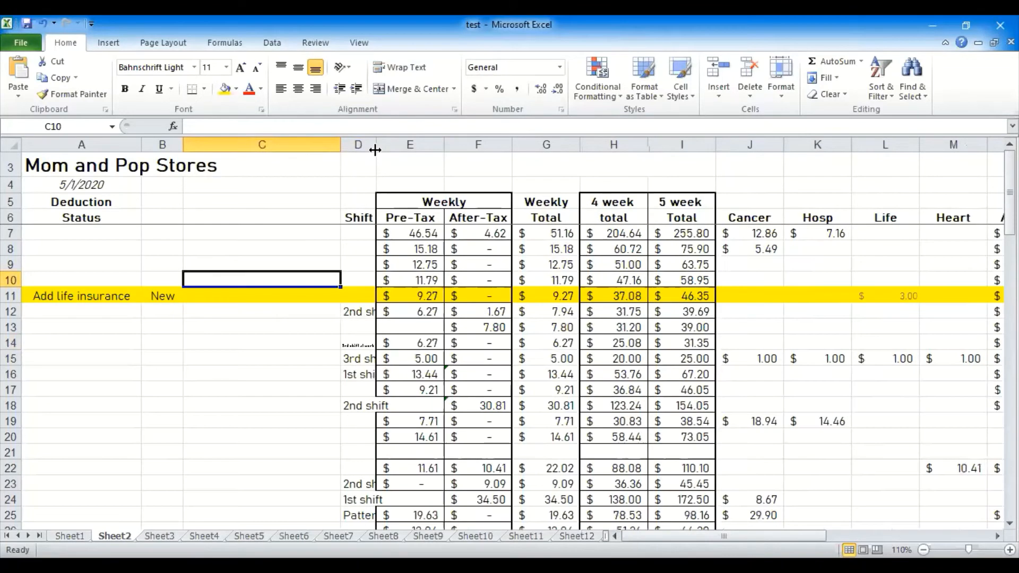
Step: AutoFit the width of column D to its longest entry
{"action": "left_click", "coordinate": [361, 337]}
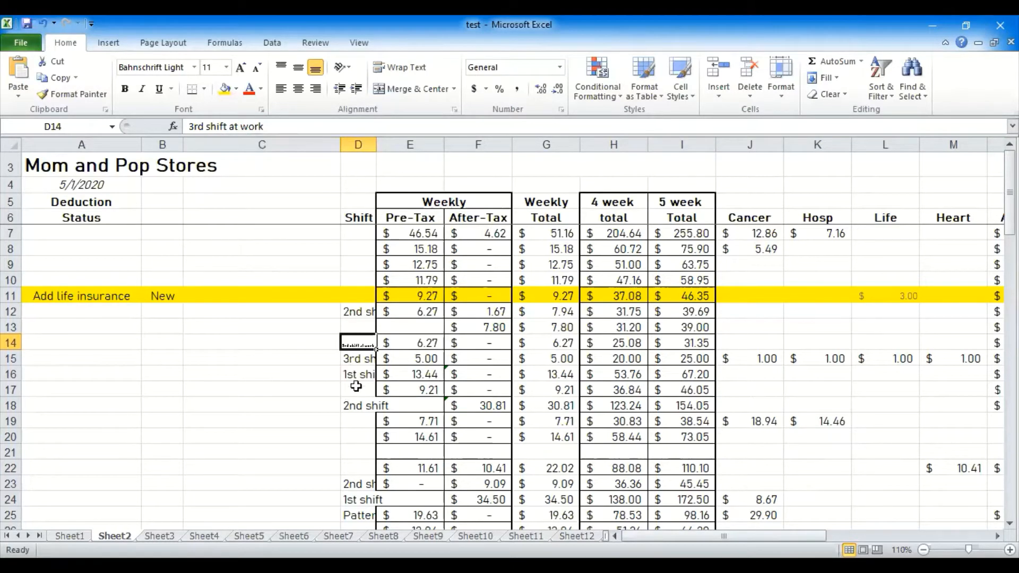
{"action": "left_click", "coordinate": [325, 340]}
{"action": "left_click", "coordinate": [345, 344]}
{"action": "left_click", "coordinate": [291, 345]}
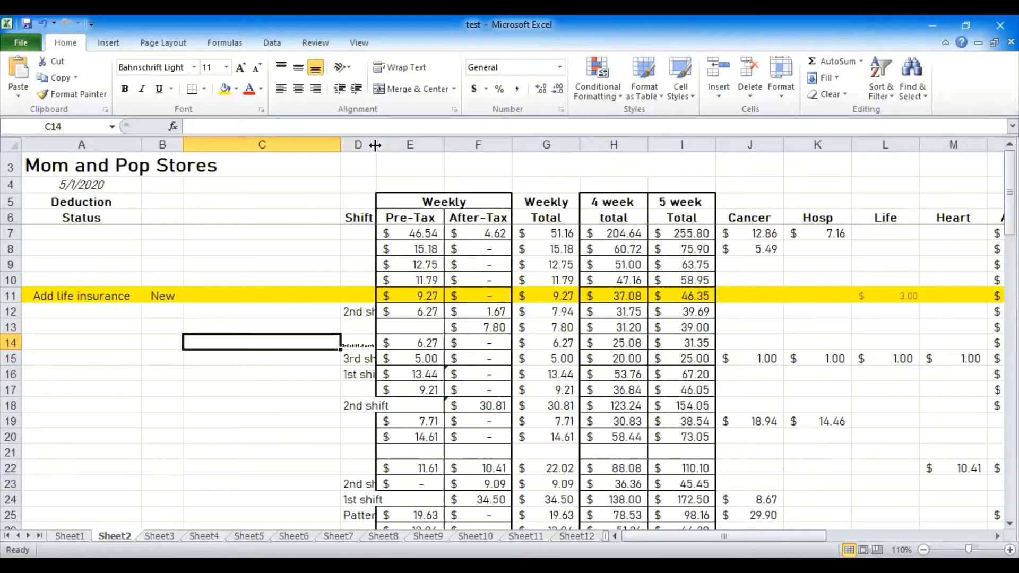
{"action": "double_click", "coordinate": [375, 145]}
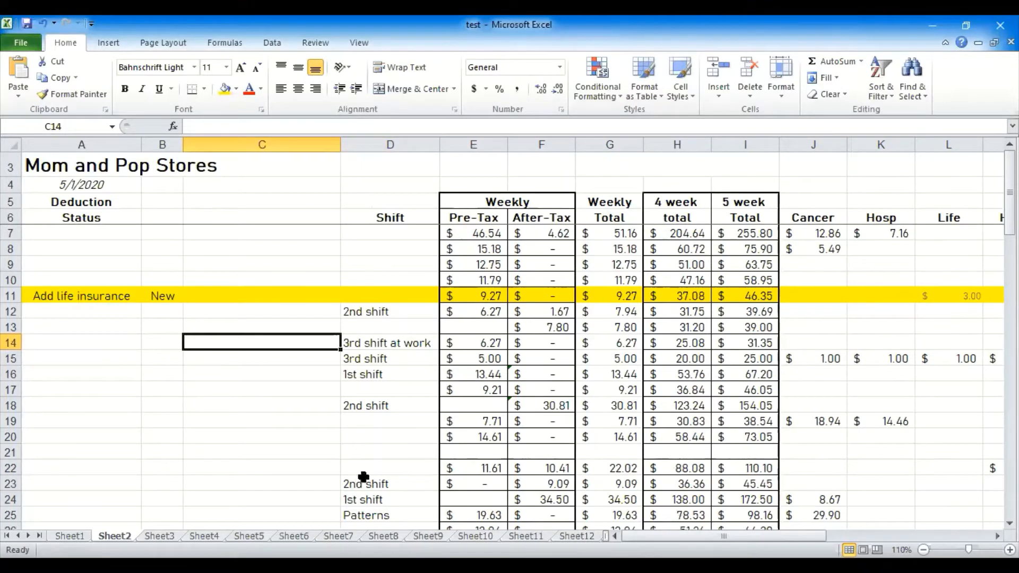
Step: Turn off Shrink to fit in the alignment settings of cell D14
{"action": "left_click", "coordinate": [398, 343]}
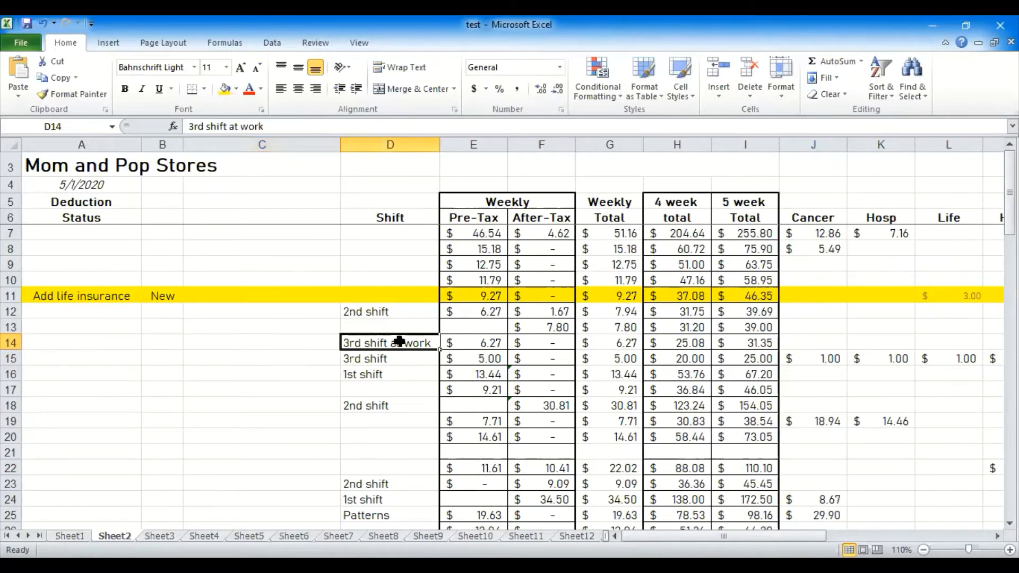
{"action": "right_click", "coordinate": [401, 340]}
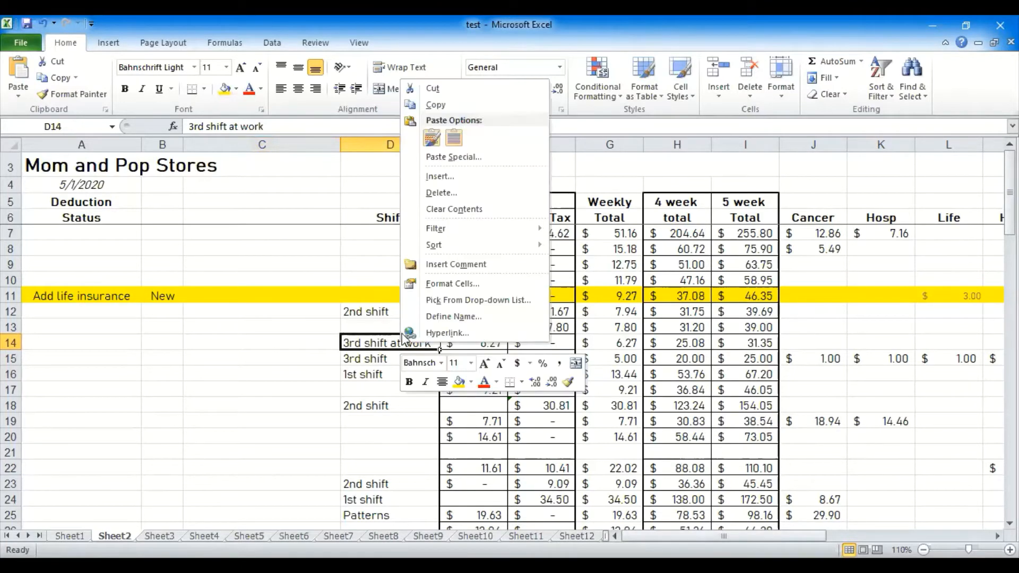
{"action": "left_click", "coordinate": [452, 284]}
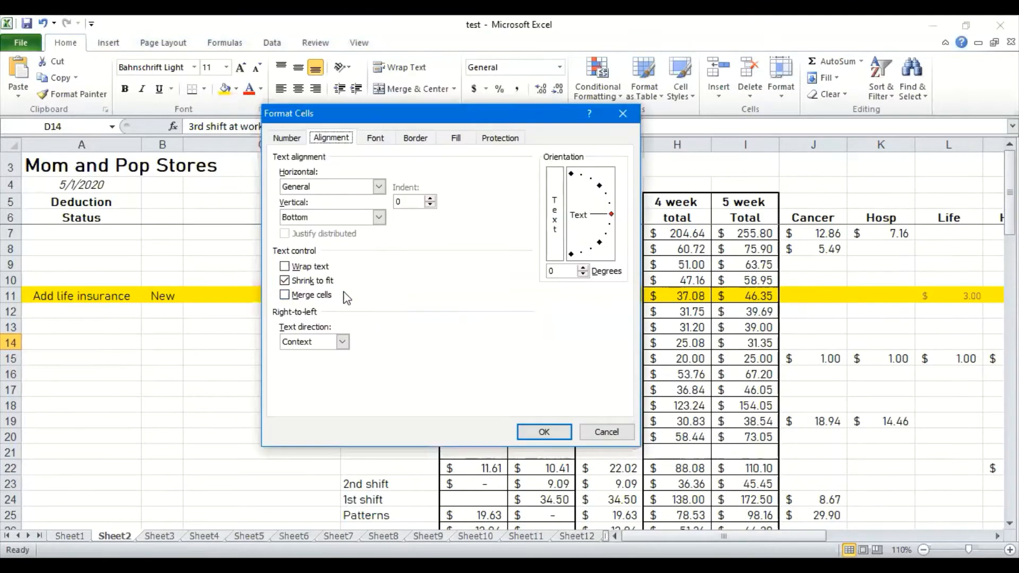
{"action": "left_click", "coordinate": [284, 281]}
{"action": "left_click", "coordinate": [286, 282]}
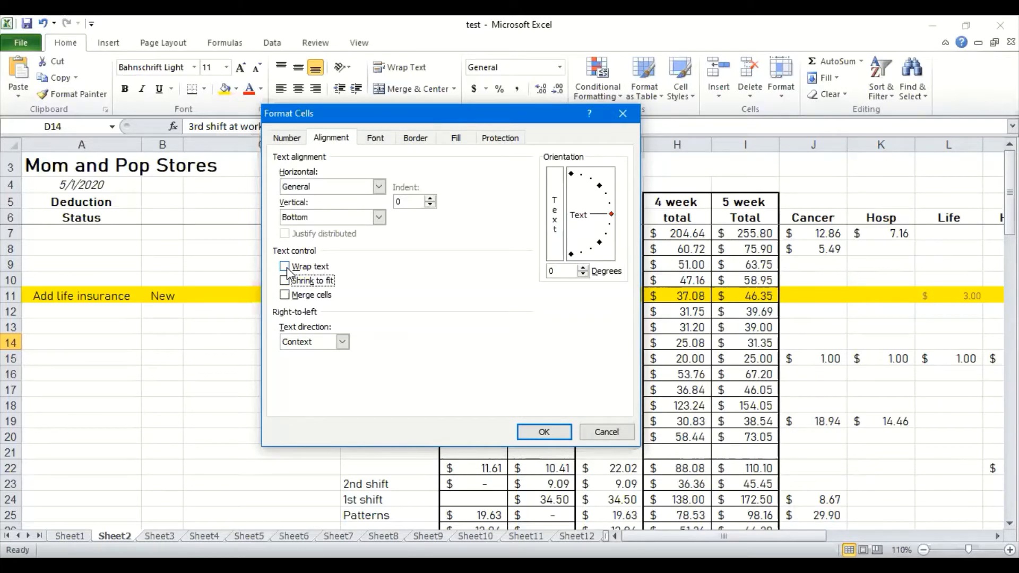
{"action": "left_click", "coordinate": [554, 441]}
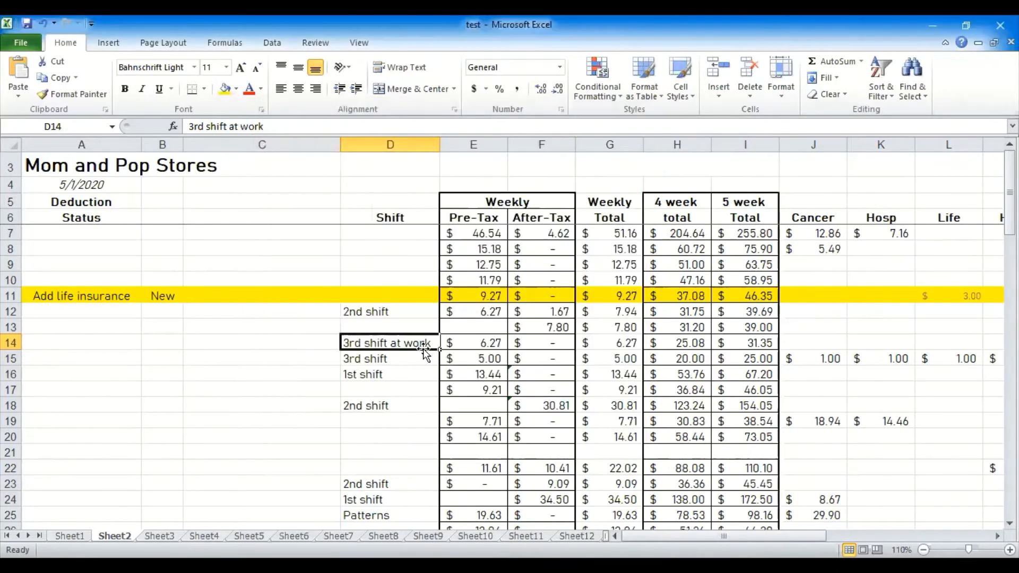
{"action": "left_click", "coordinate": [320, 345]}
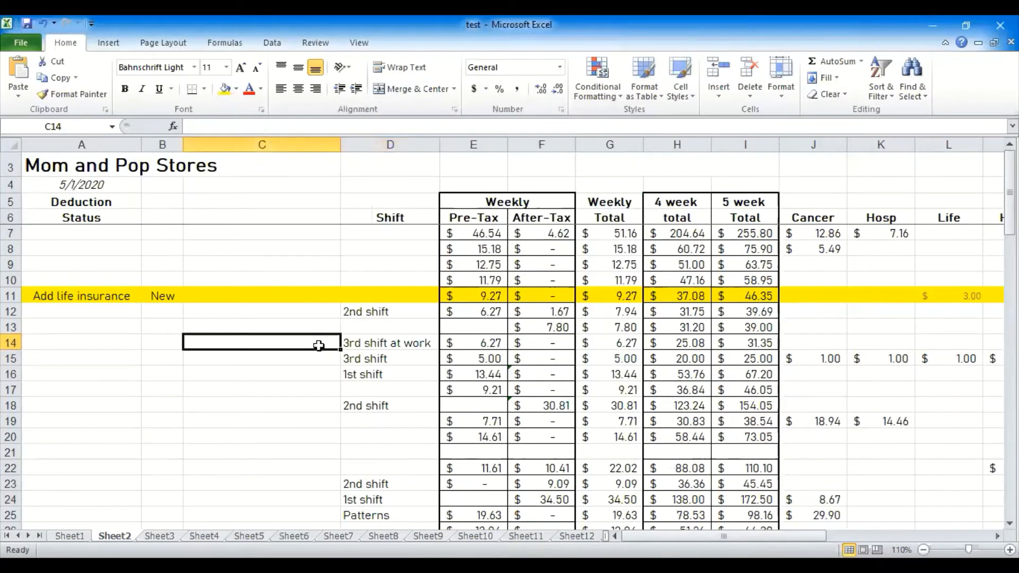
Step: Shorten the text in cell D14 to "3rd shift" and undo that edit
{"action": "left_click", "coordinate": [389, 341]}
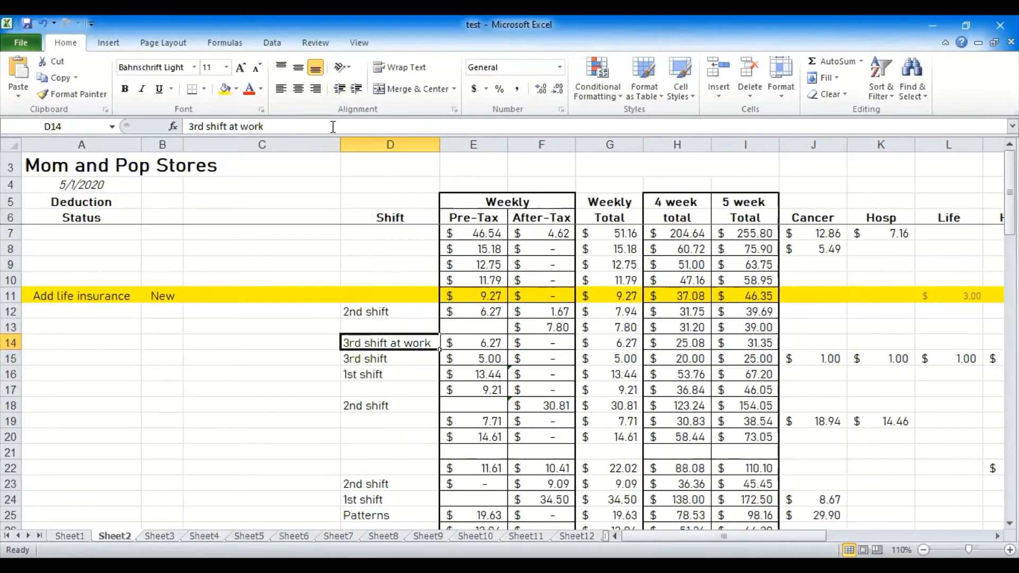
{"action": "left_click", "coordinate": [312, 341]}
{"action": "left_click", "coordinate": [368, 343]}
{"action": "left_click", "coordinate": [356, 126]}
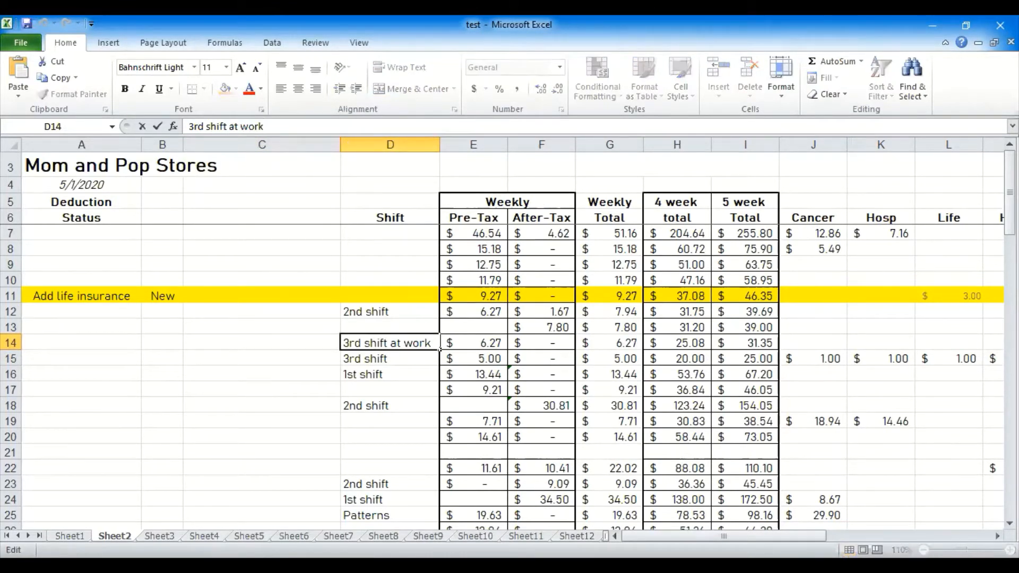
{"action": "key", "text": "BackSpace"}
{"action": "key", "text": "BackSpace"}
{"action": "key", "text": "BackSpace"}
{"action": "key", "text": "BackSpace"}
{"action": "key", "text": "BackSpace"}
{"action": "key", "text": "BackSpace"}
{"action": "key", "text": "BackSpace"}
{"action": "key", "text": "BackSpace"}
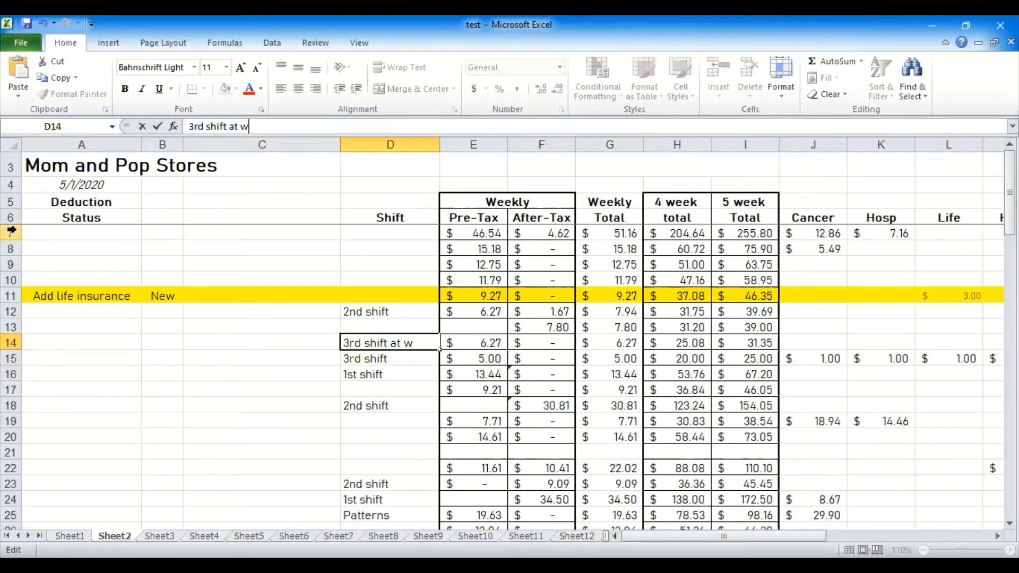
{"action": "key", "text": "Return"}
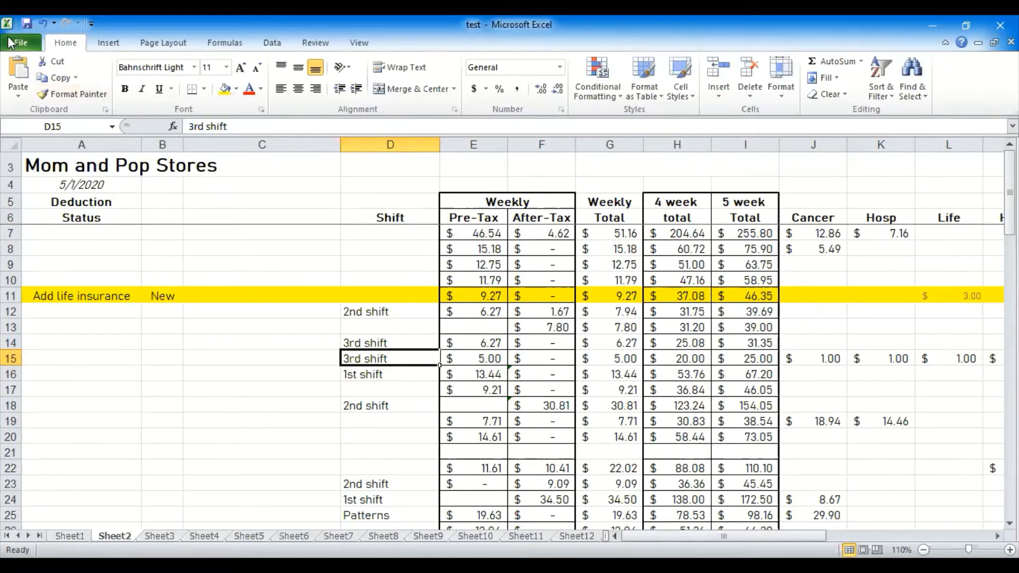
{"action": "left_click", "coordinate": [42, 22]}
{"action": "left_click", "coordinate": [251, 372]}
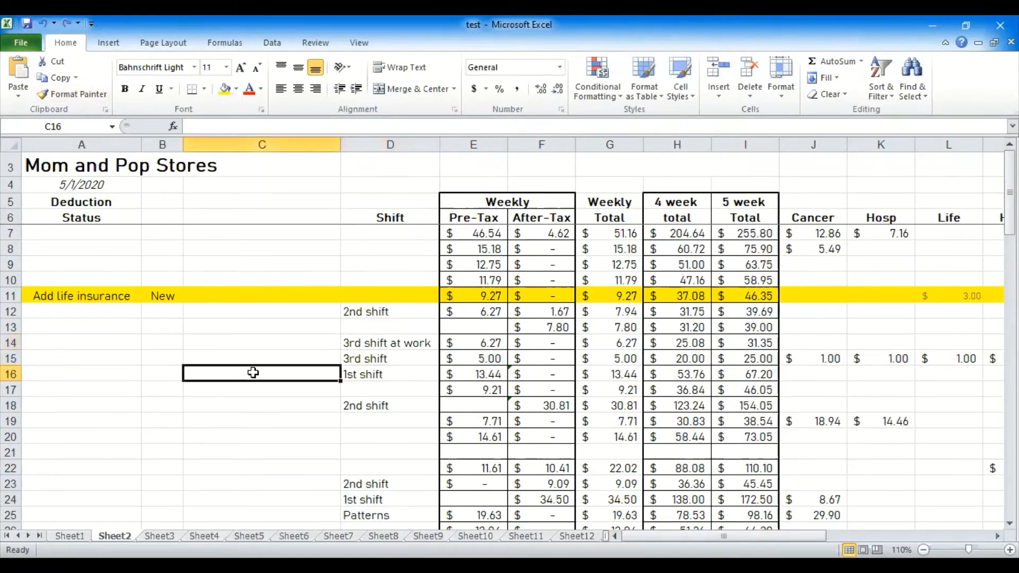
Step: Replace the content of cell D14 with "3rd shift"
{"action": "left_click", "coordinate": [374, 341]}
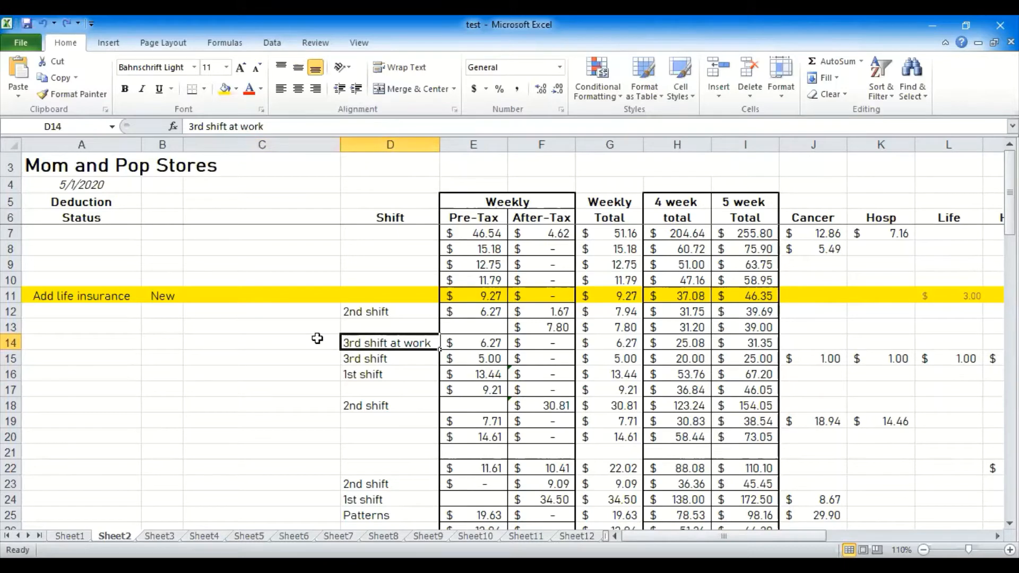
{"action": "type", "text": "3"}
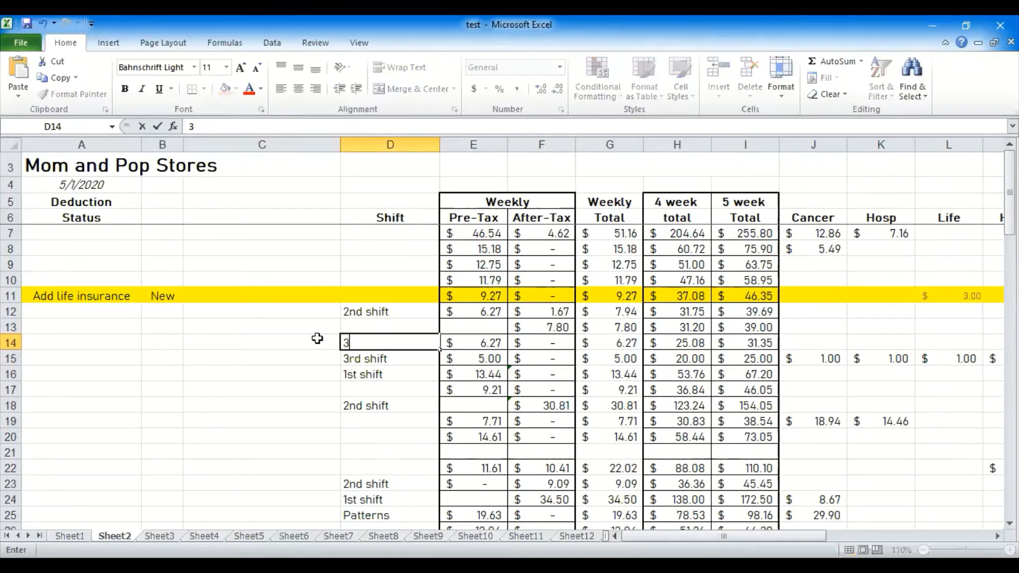
{"action": "type", "text": "rd shift"}
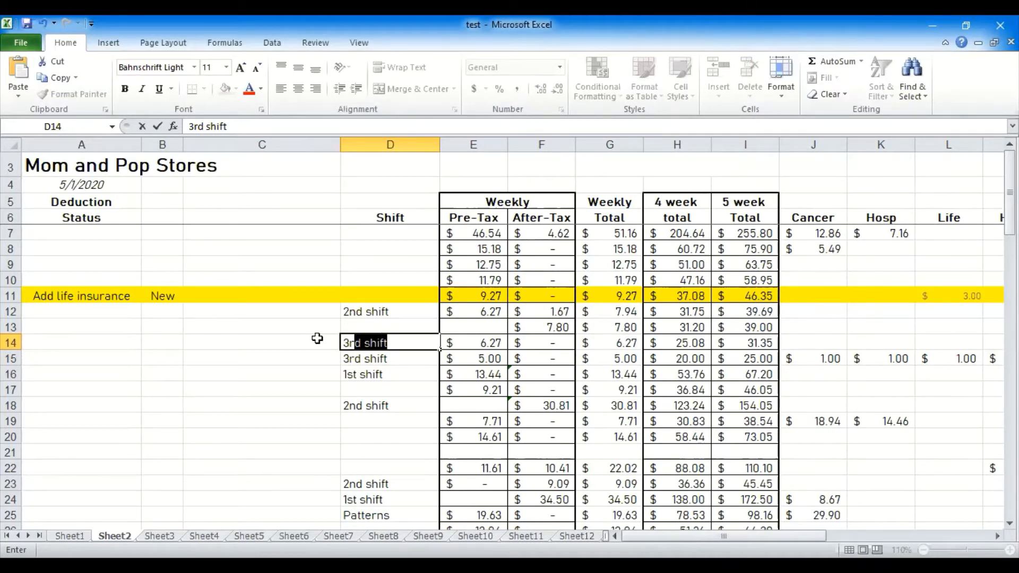
{"action": "key", "text": "Return"}
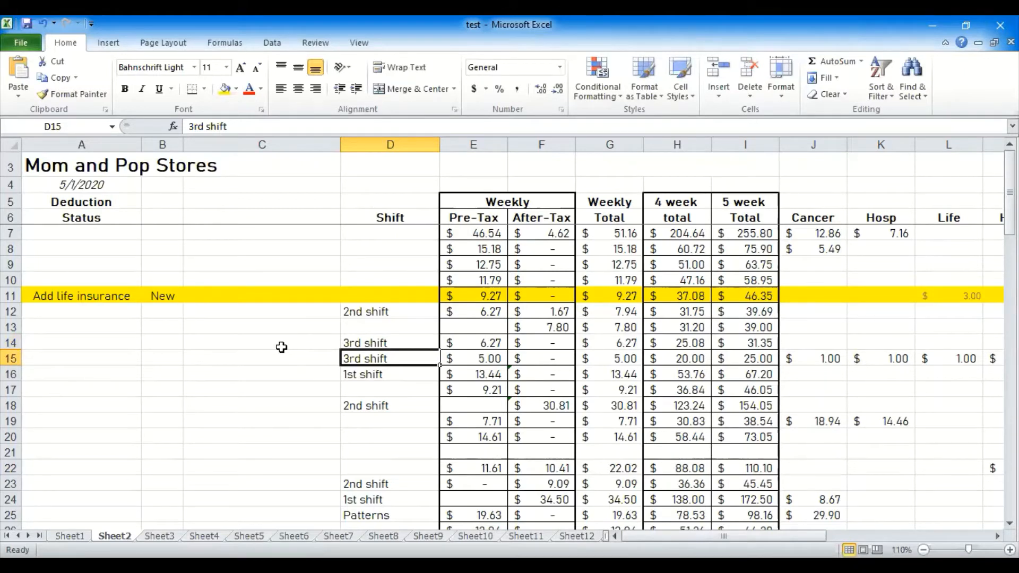
{"action": "key", "text": "Down"}
{"action": "key", "text": "Down"}
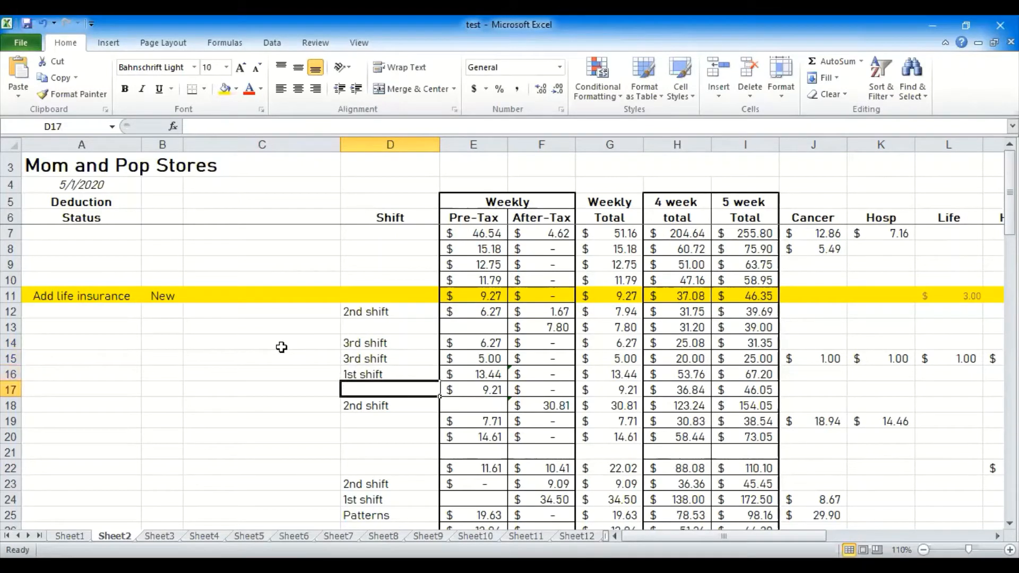
Step: Enter "3rd shift" in cell D17 and "2nd shift" in cell D19 of the Shift column
{"action": "type", "text": "3rd shift"}
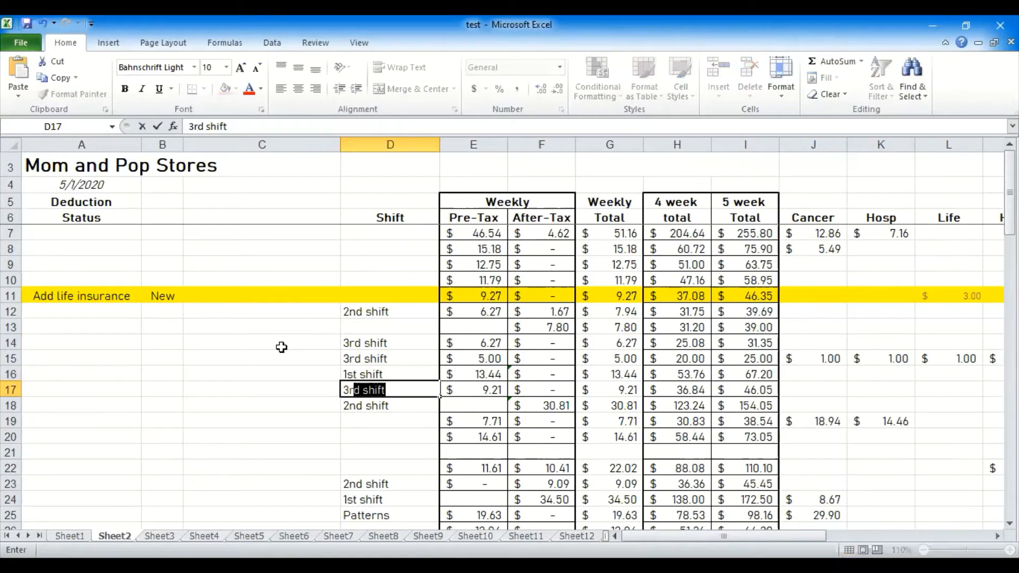
{"action": "key", "text": "Return"}
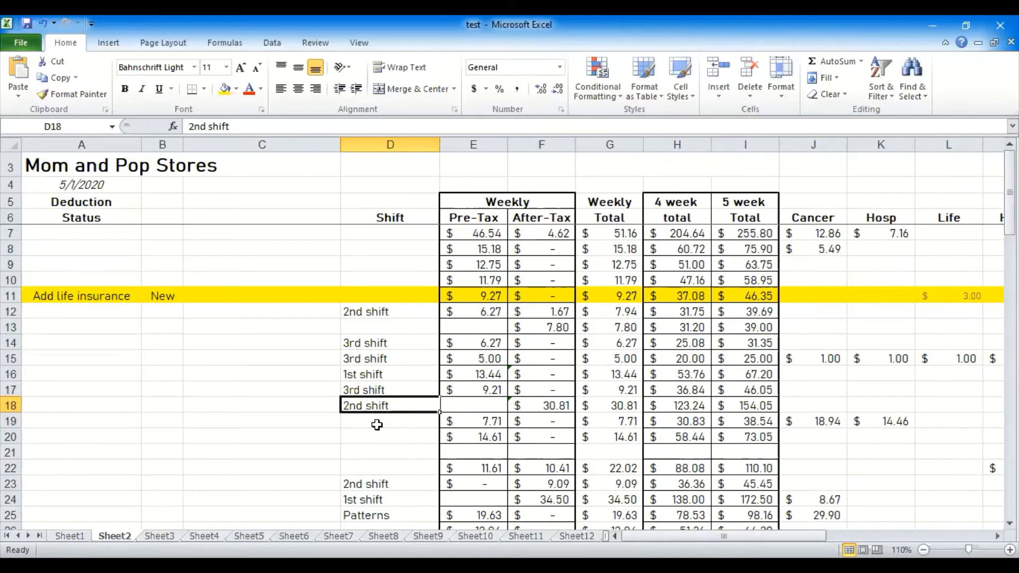
{"action": "key", "text": "Return"}
{"action": "type", "text": "2"}
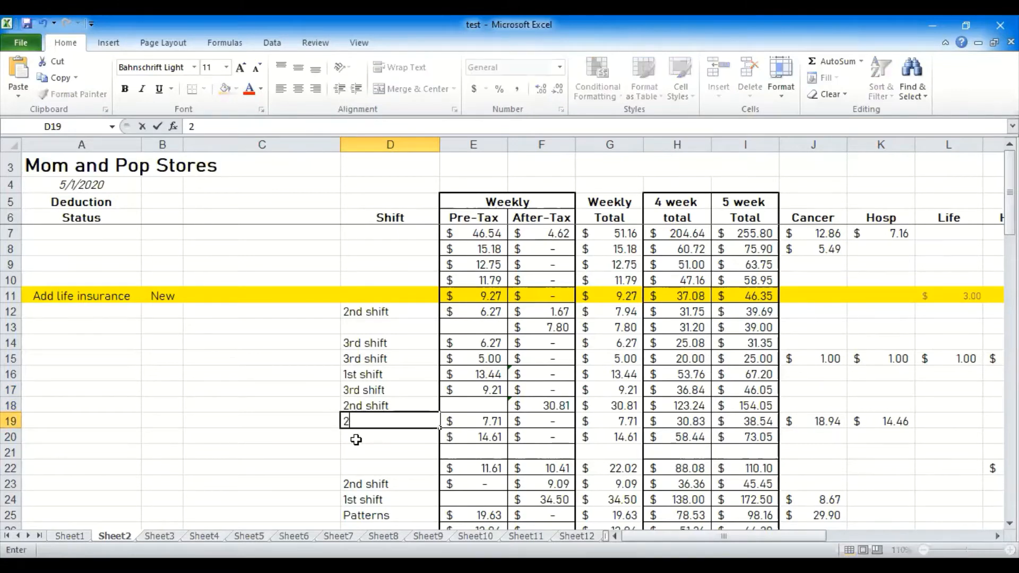
{"action": "type", "text": "n"}
{"action": "key", "text": "Return"}
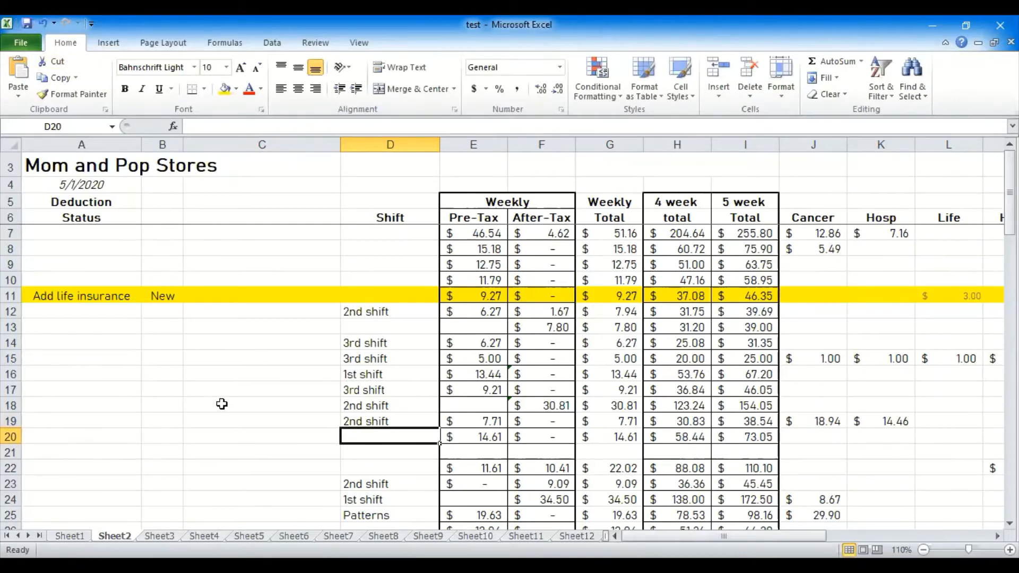
{"action": "left_click", "coordinate": [461, 217]}
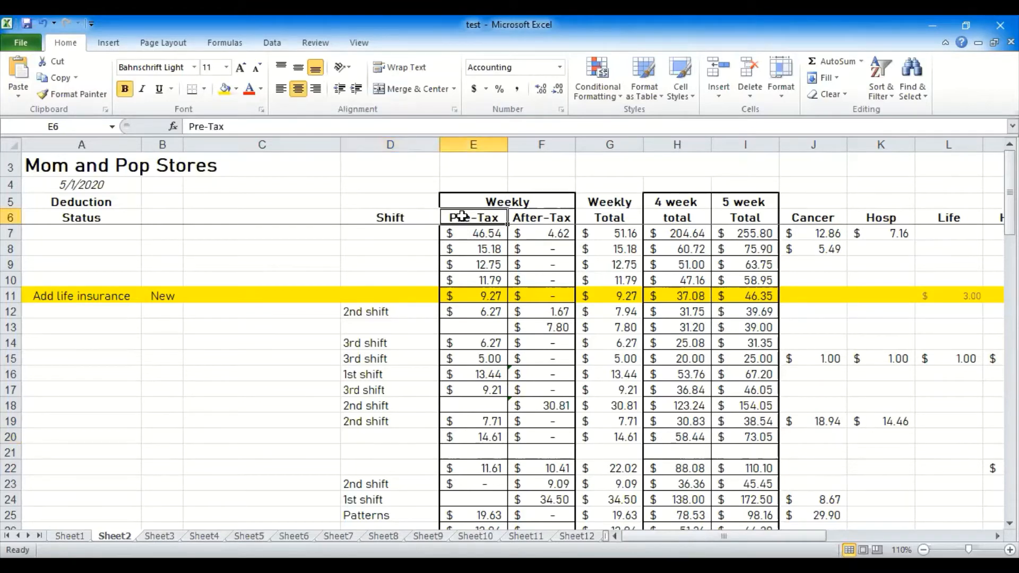
{"action": "left_click", "coordinate": [538, 216]}
{"action": "left_click", "coordinate": [477, 222]}
{"action": "left_click", "coordinate": [544, 218]}
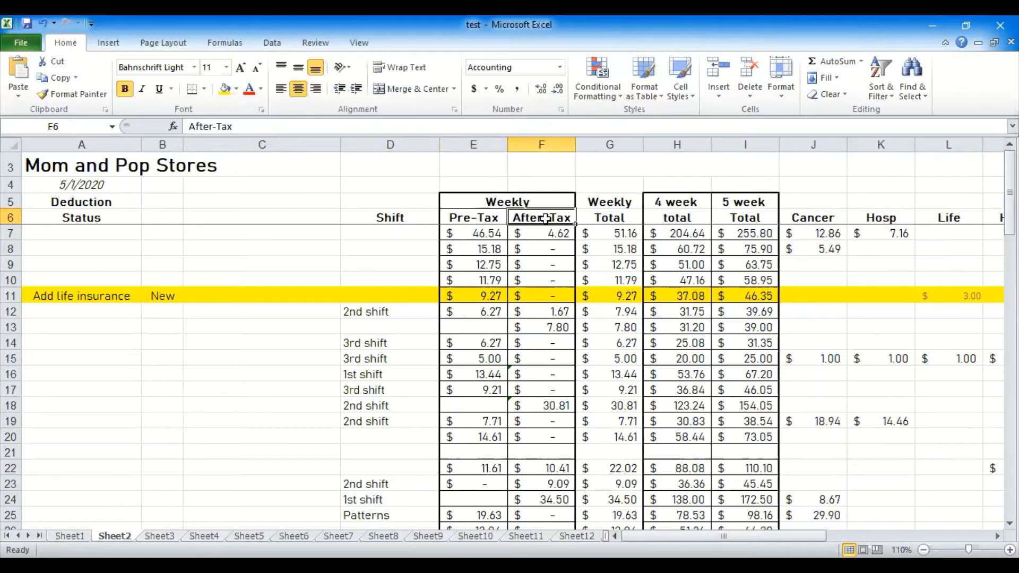
{"action": "left_click", "coordinate": [511, 201]}
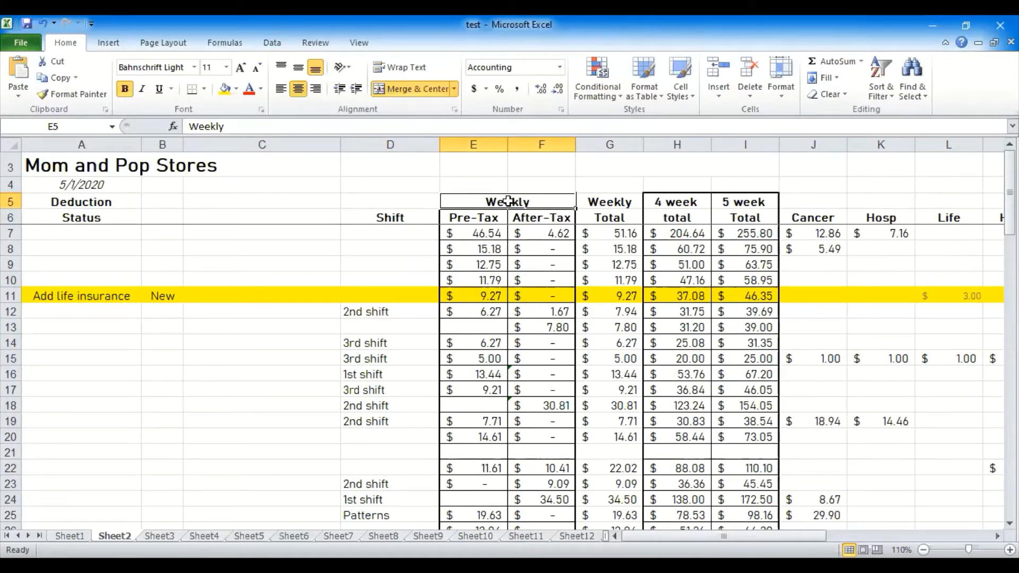
Step: Enter "Weekly" in cell E4, just above the existing merged Weekly heading
{"action": "left_click", "coordinate": [481, 183]}
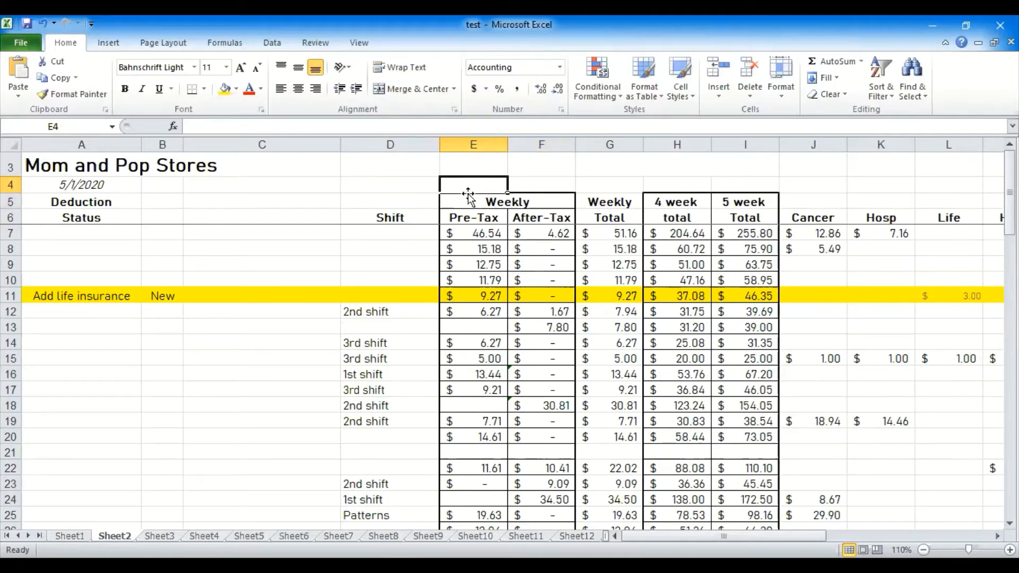
{"action": "type", "text": "Wee"}
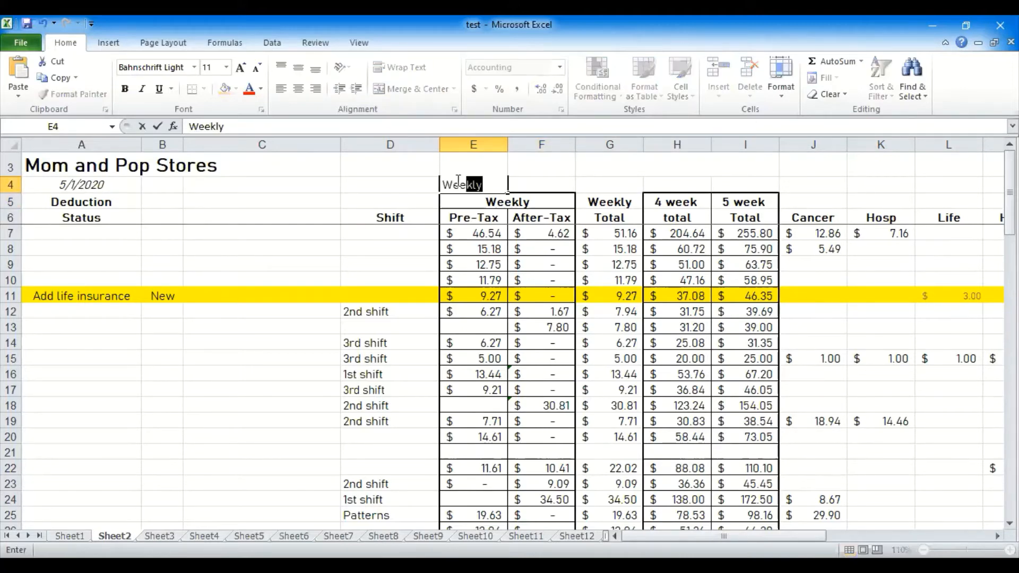
{"action": "key", "text": "Return"}
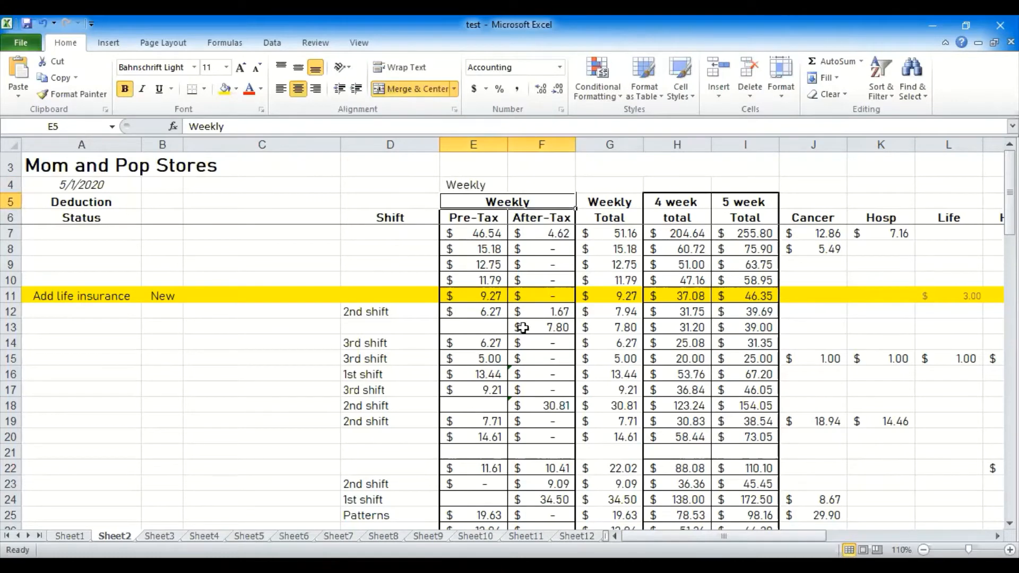
Step: Try right and centre alignment on the text in cell E4, finishing with left alignment
{"action": "key", "text": "Up"}
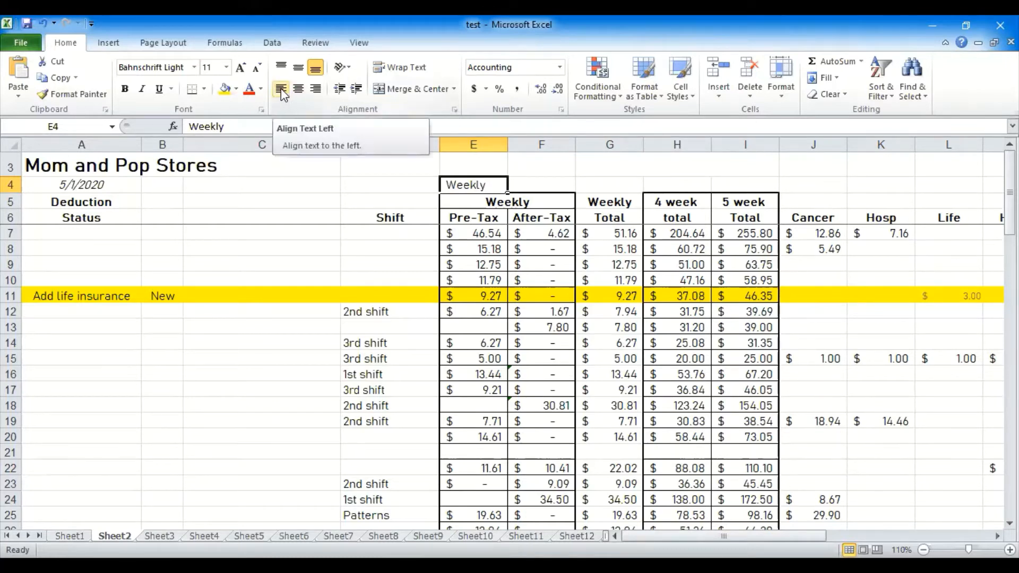
{"action": "left_click", "coordinate": [316, 89]}
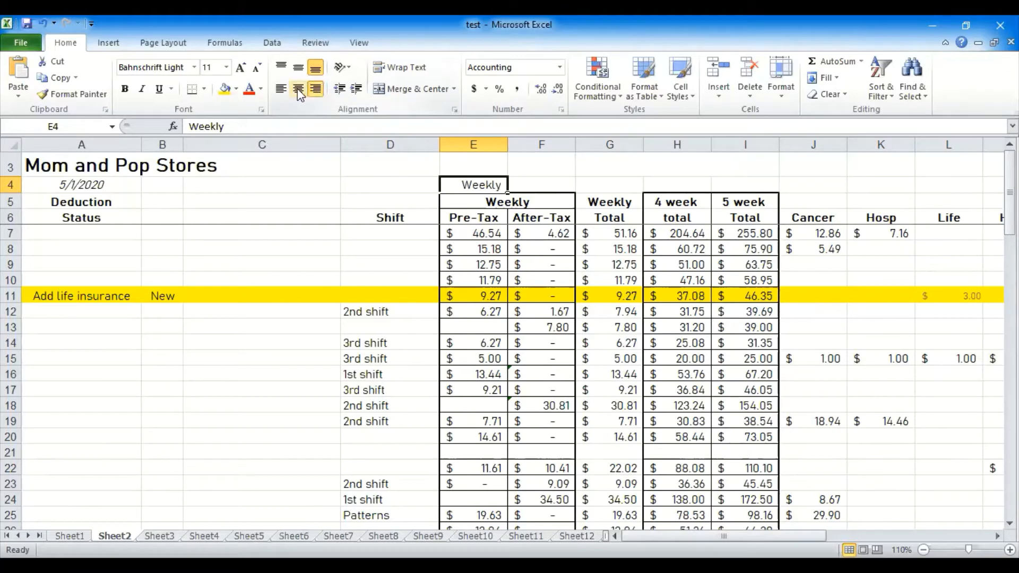
{"action": "left_click", "coordinate": [299, 93]}
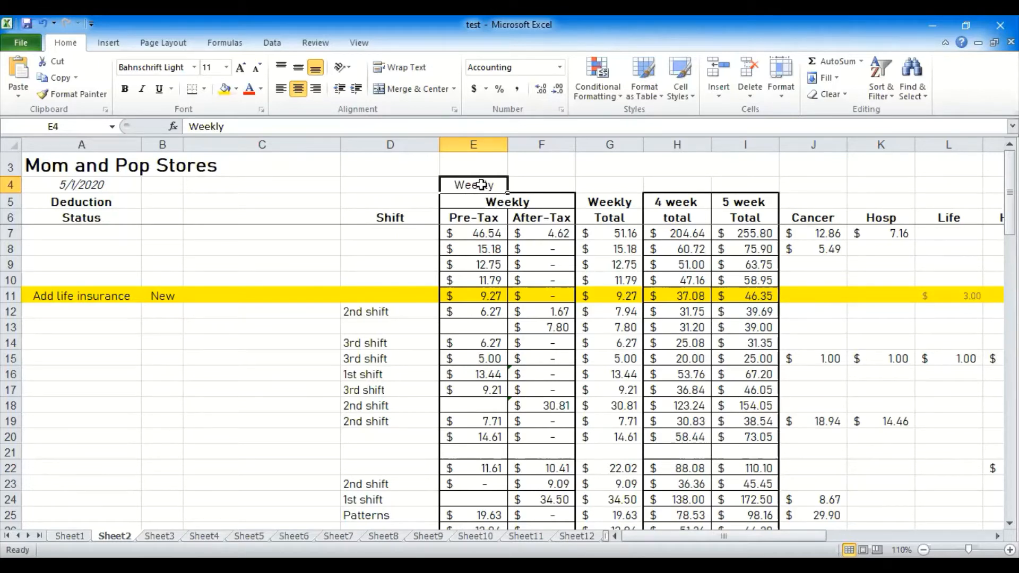
{"action": "left_click", "coordinate": [280, 89]}
{"action": "left_click", "coordinate": [404, 187]}
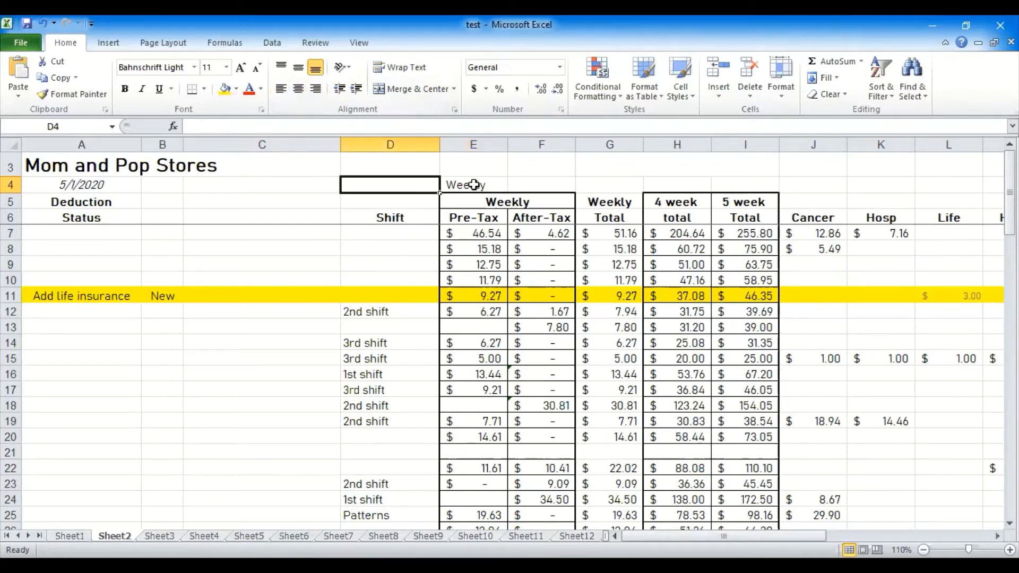
Step: Fill "Weekly" from cell E4 into F4 and merge and centre E4:F4, keeping only the upper-left value
{"action": "left_click", "coordinate": [476, 185]}
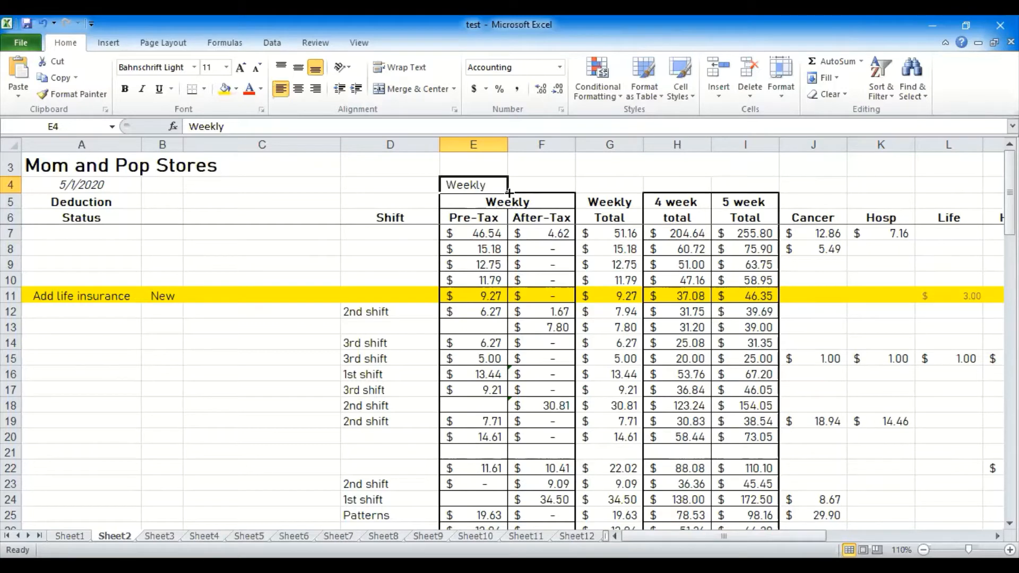
{"action": "left_click_drag", "start_coordinate": [508, 192], "coordinate": [554, 197]}
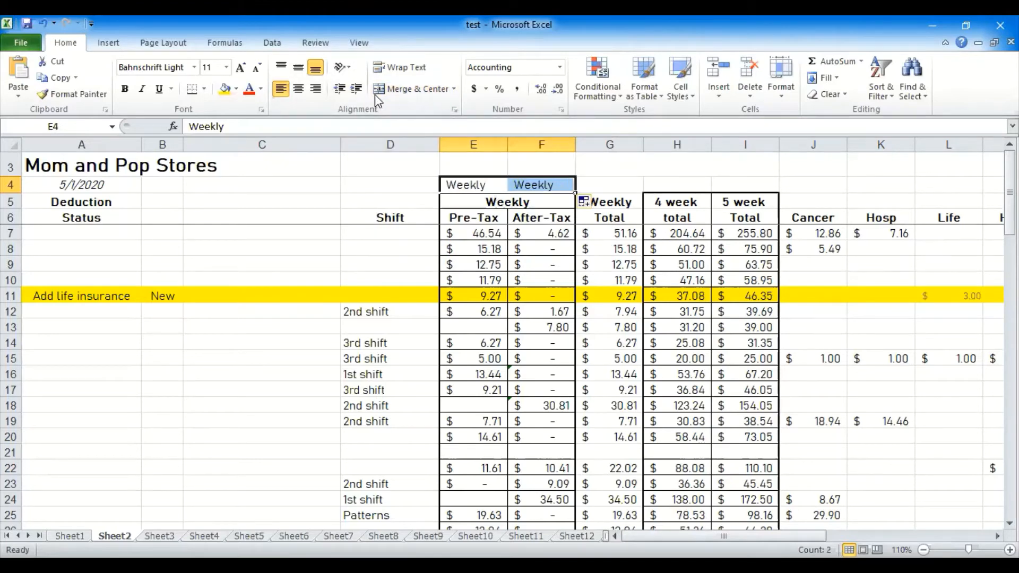
{"action": "left_click", "coordinate": [419, 88]}
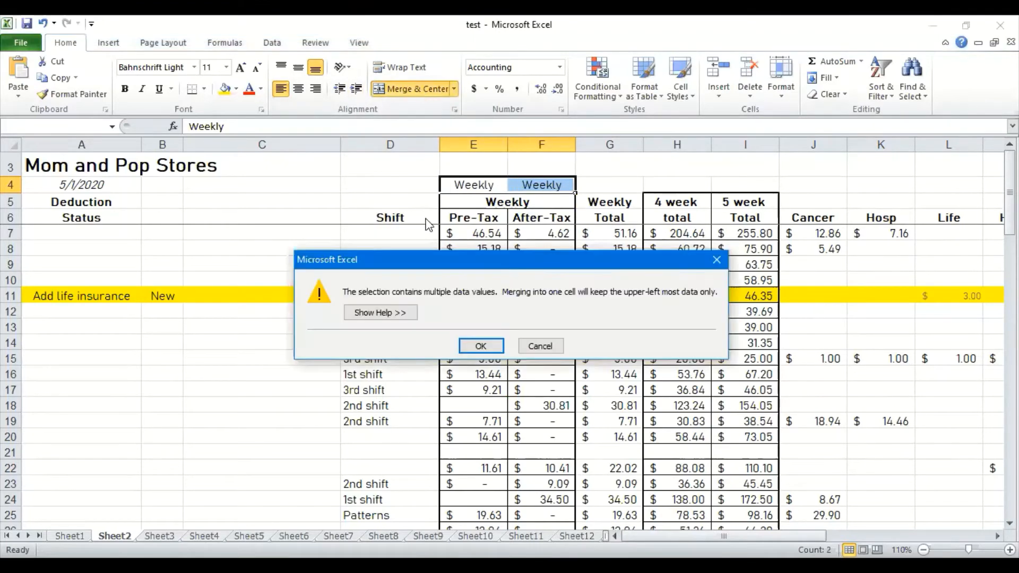
{"action": "left_click", "coordinate": [477, 345]}
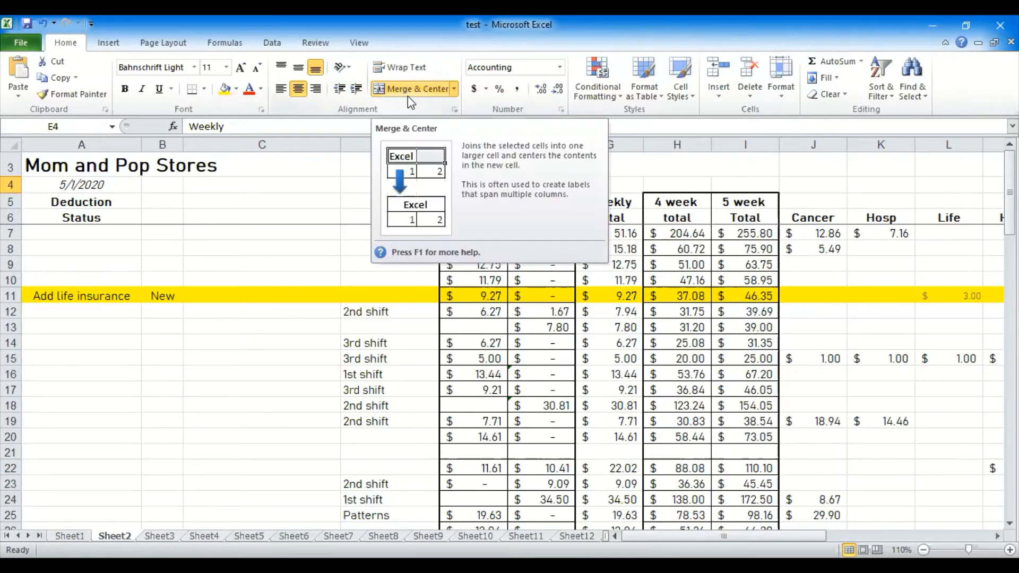
{"action": "left_click", "coordinate": [330, 199]}
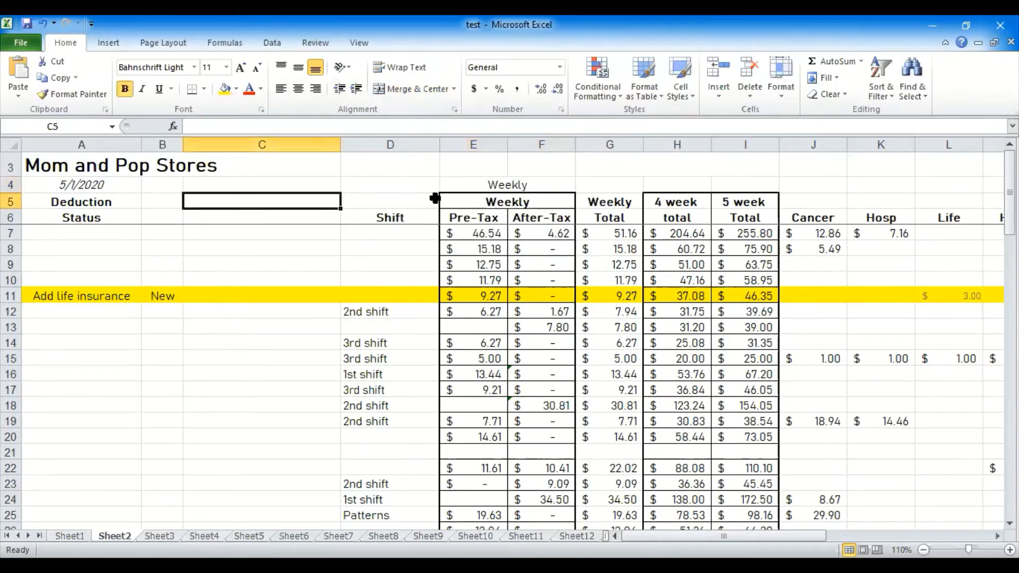
Step: Enter "Weekly" in cell E3
{"action": "left_click", "coordinate": [488, 166]}
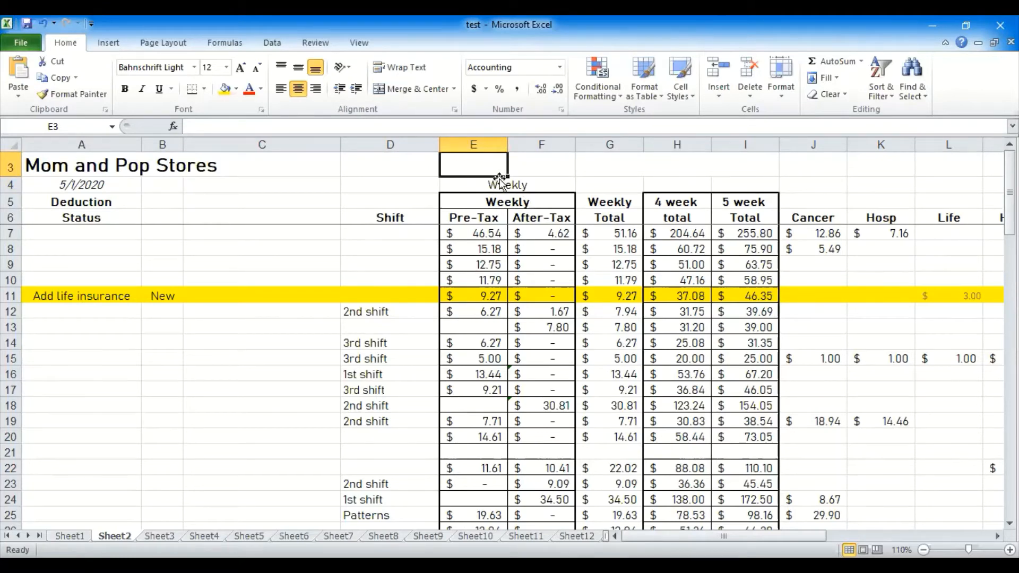
{"action": "left_click_drag", "start_coordinate": [507, 177], "coordinate": [544, 178]}
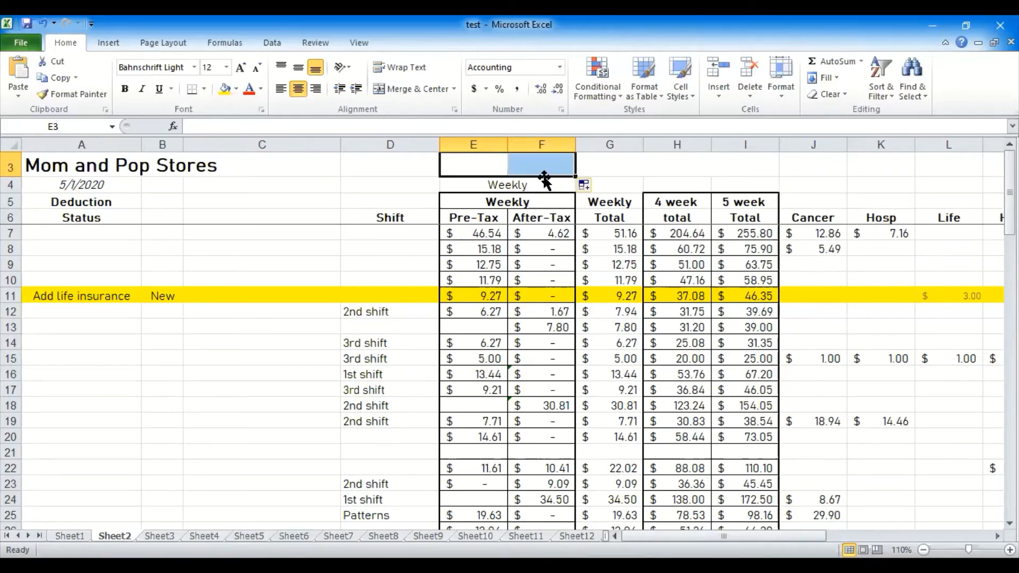
{"action": "left_click", "coordinate": [475, 166]}
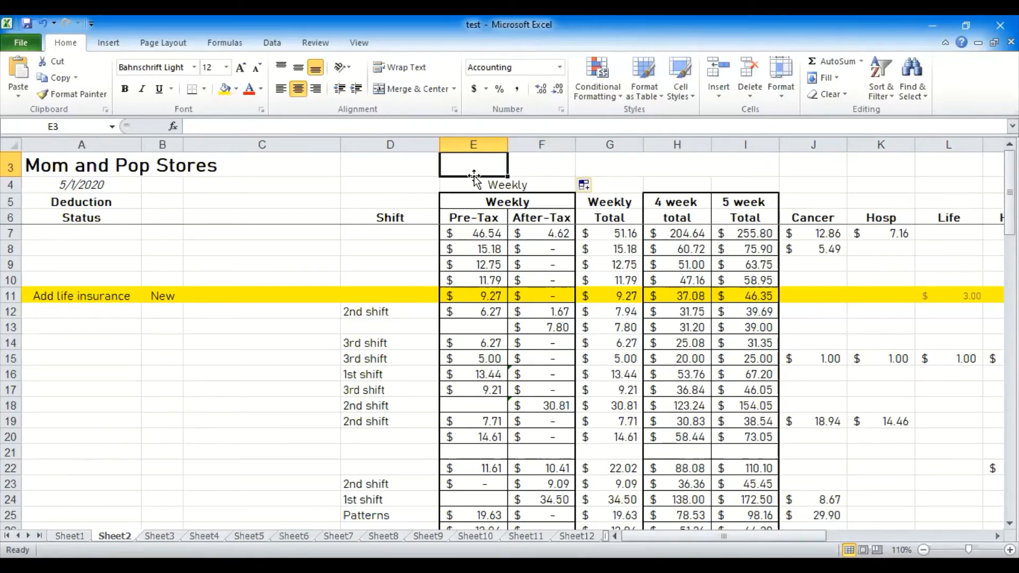
{"action": "type", "text": "Weekly"}
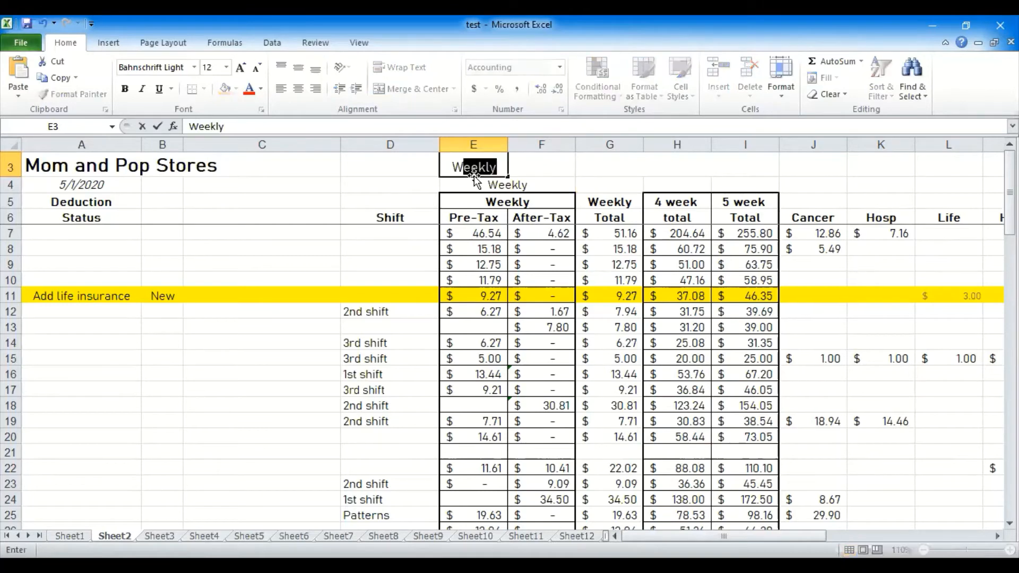
{"action": "key", "text": "Return"}
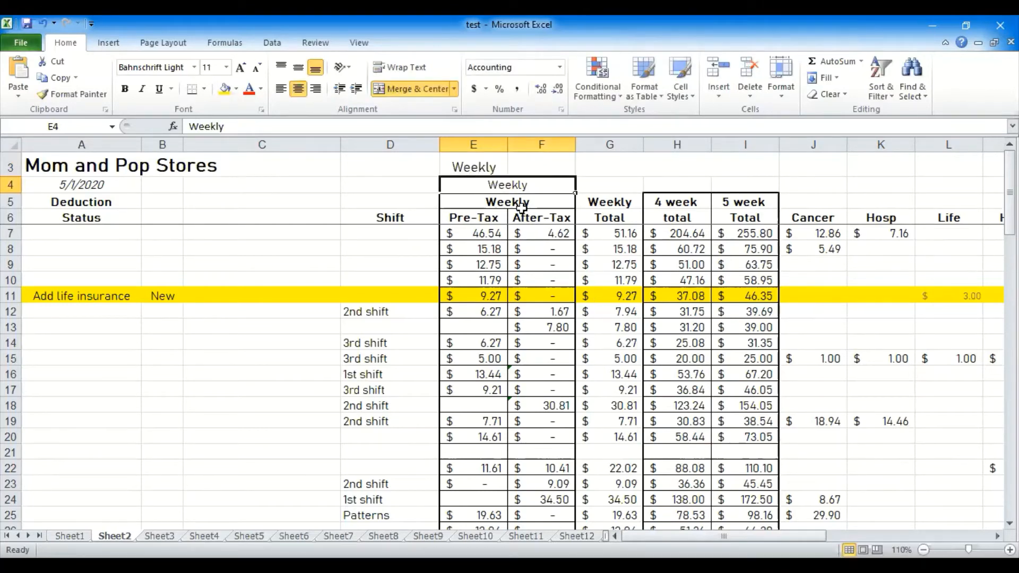
Step: Fill the centred "Weekly" from cell E3 into F3 and merge and centre E3:F3, keeping only the upper-left value
{"action": "left_click", "coordinate": [475, 165]}
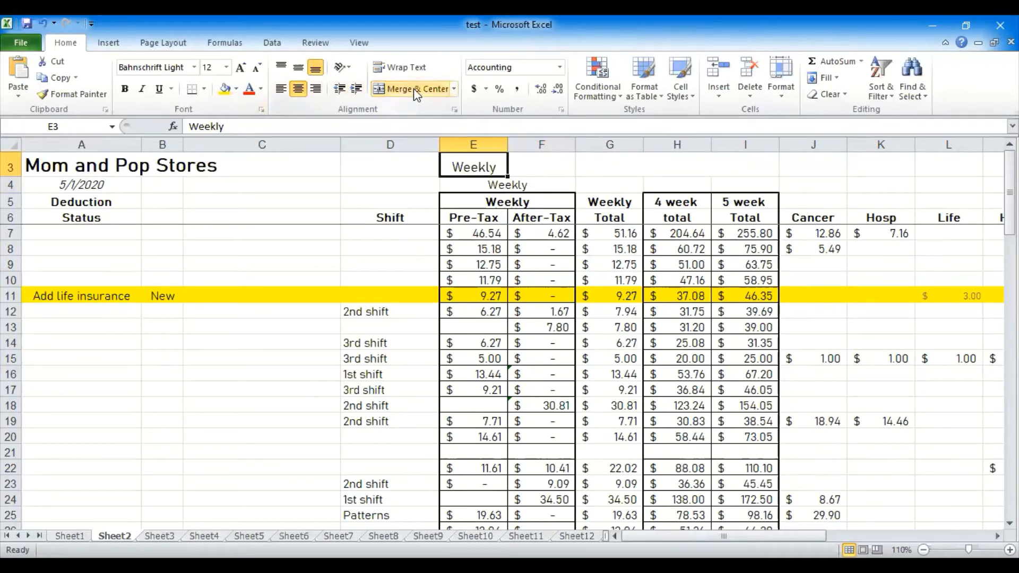
{"action": "left_click", "coordinate": [300, 90]}
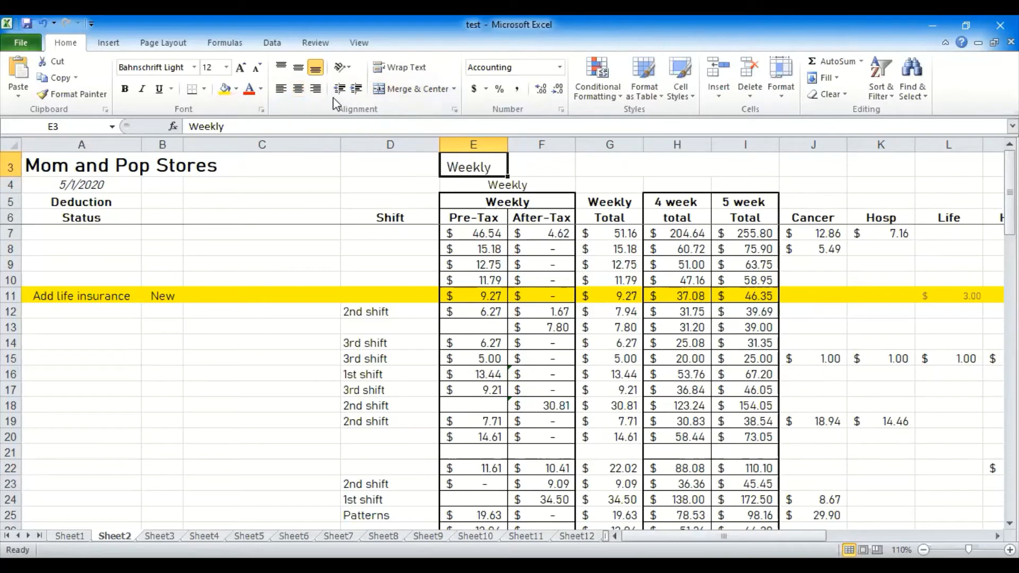
{"action": "left_click", "coordinate": [298, 88]}
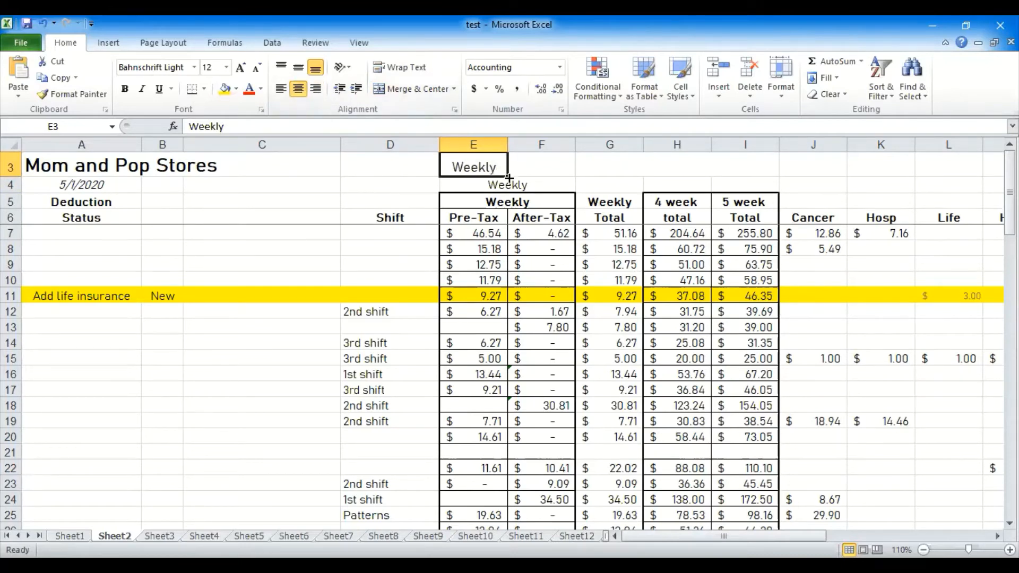
{"action": "left_click_drag", "start_coordinate": [508, 178], "coordinate": [557, 179]}
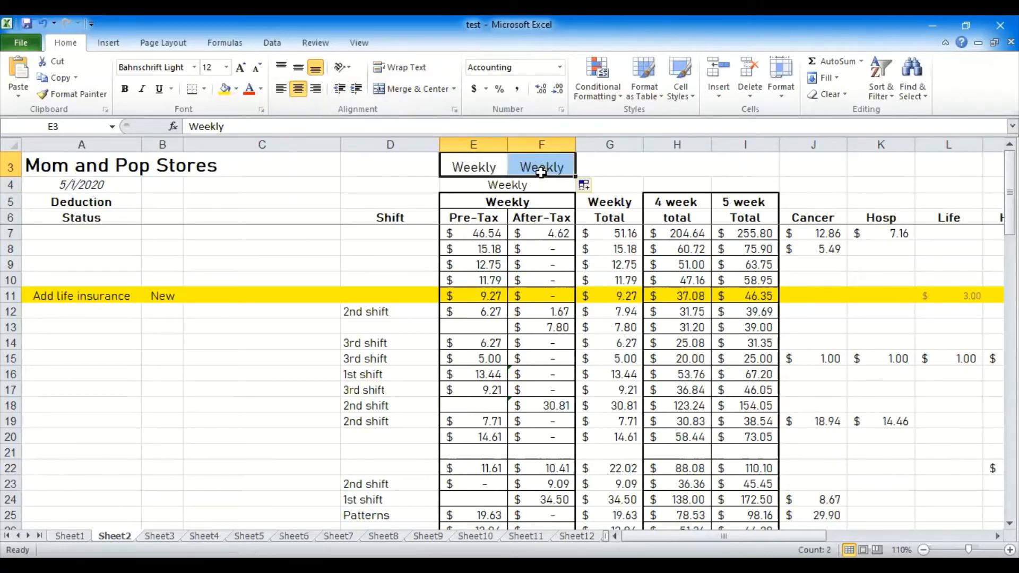
{"action": "left_click", "coordinate": [422, 89]}
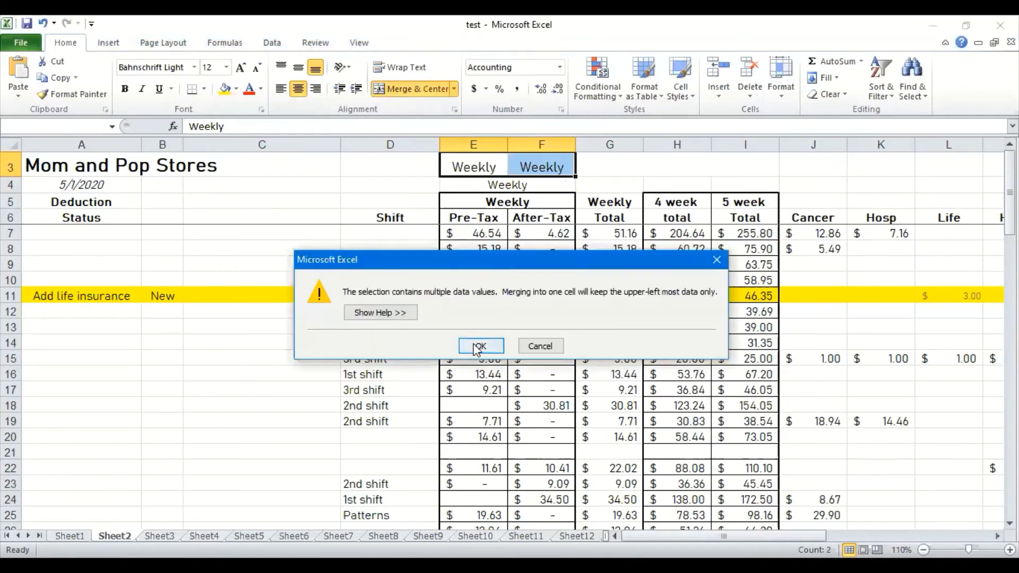
{"action": "left_click", "coordinate": [474, 345]}
{"action": "left_click", "coordinate": [387, 187]}
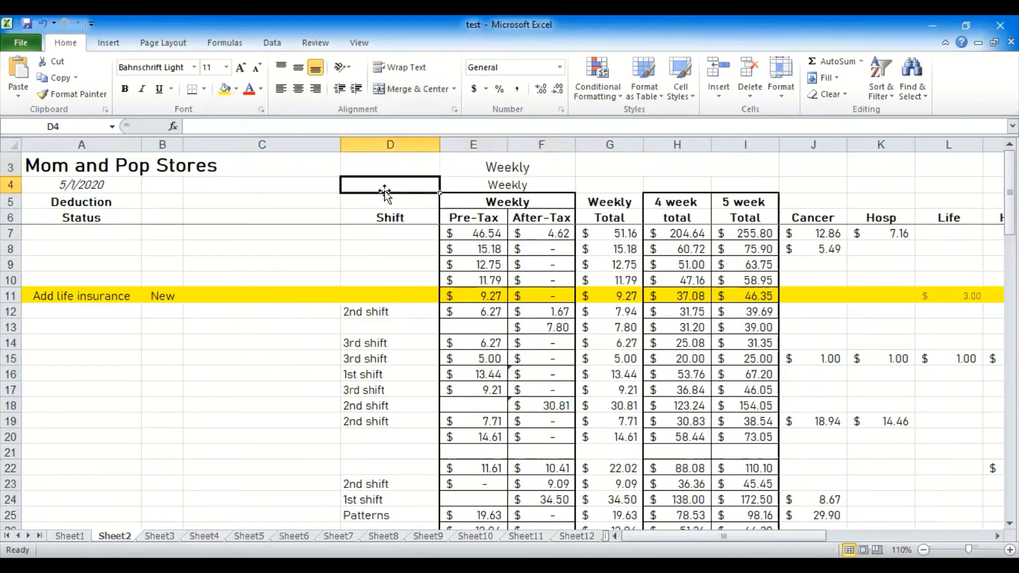
Step: Enter "Weekly" in the merged cell spanning G3:I3
{"action": "left_click", "coordinate": [678, 169]}
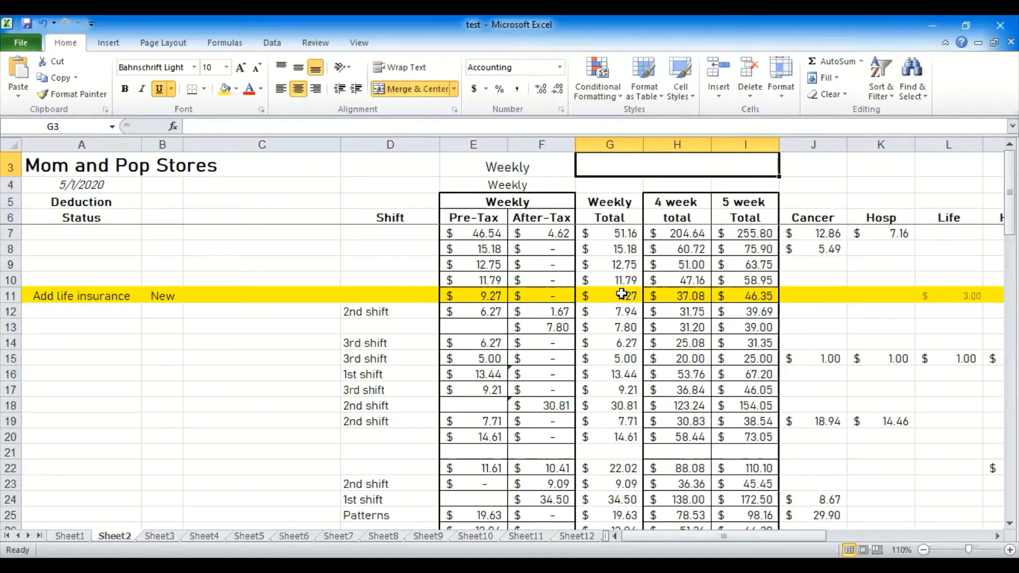
{"action": "type", "text": "Weekly"}
{"action": "key", "text": "Return"}
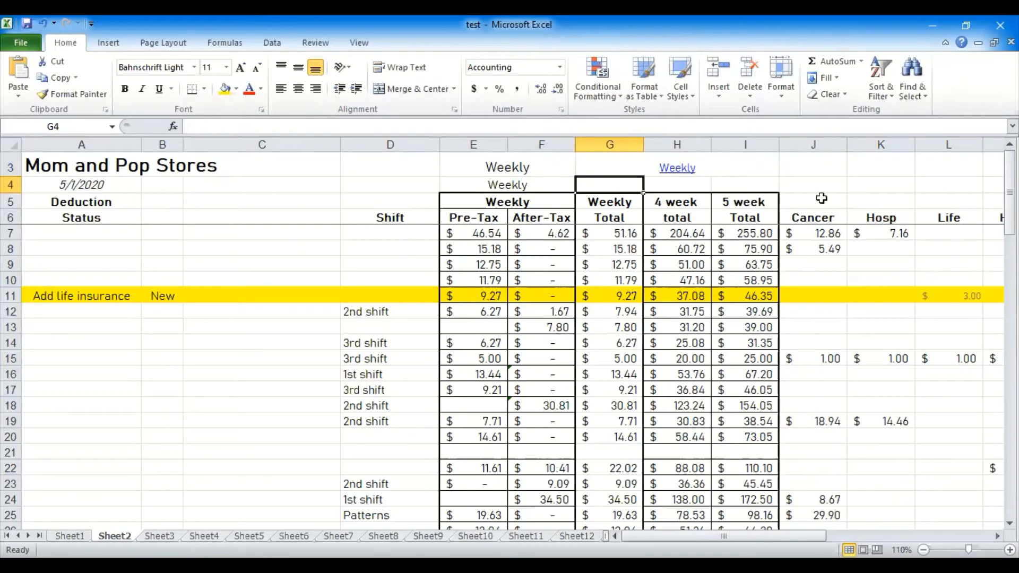
Step: Unmerge the cell spanning G3:I3 by turning off Merge & Center
{"action": "left_click", "coordinate": [678, 188]}
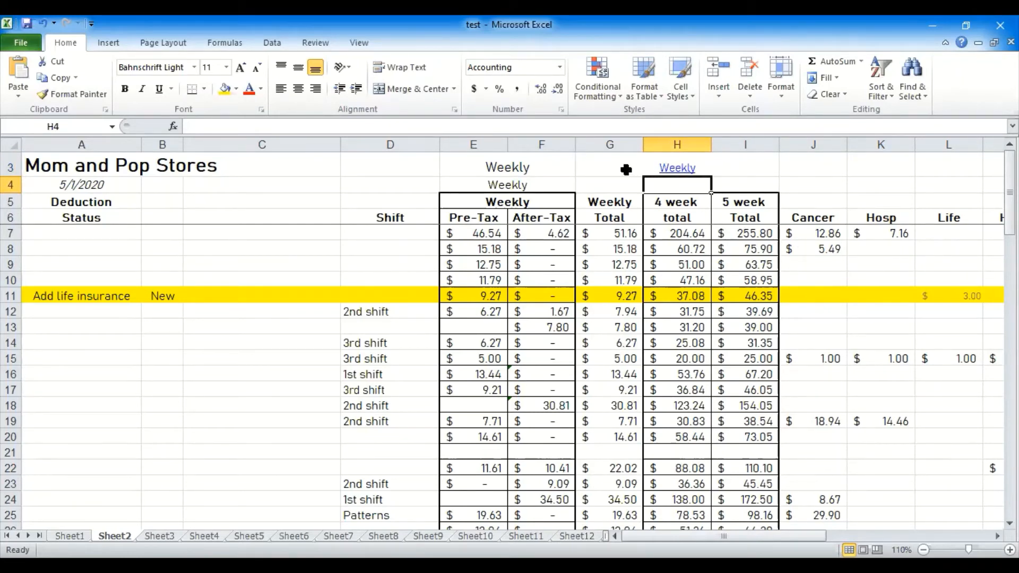
{"action": "left_click", "coordinate": [678, 162]}
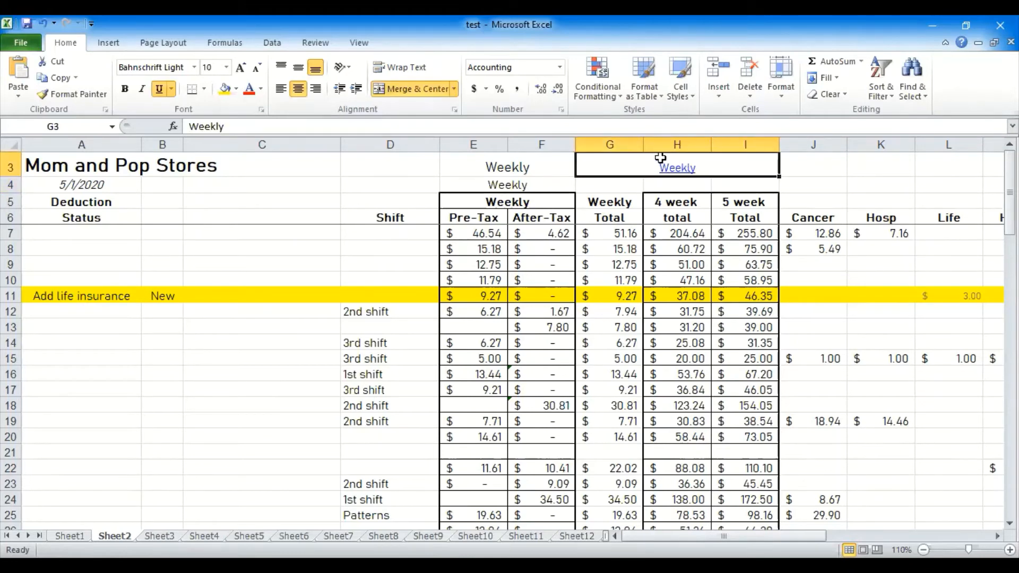
{"action": "left_click", "coordinate": [419, 89]}
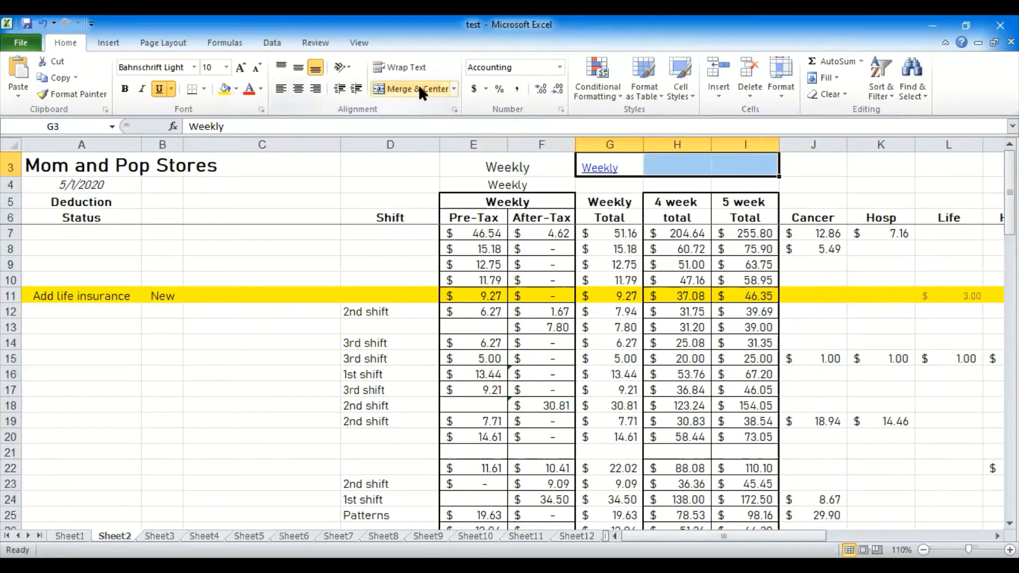
Step: Fill "Weekly" from cell G3 across H3:I3 and merge and centre G3:I3, keeping only the upper-left value
{"action": "left_click", "coordinate": [377, 162]}
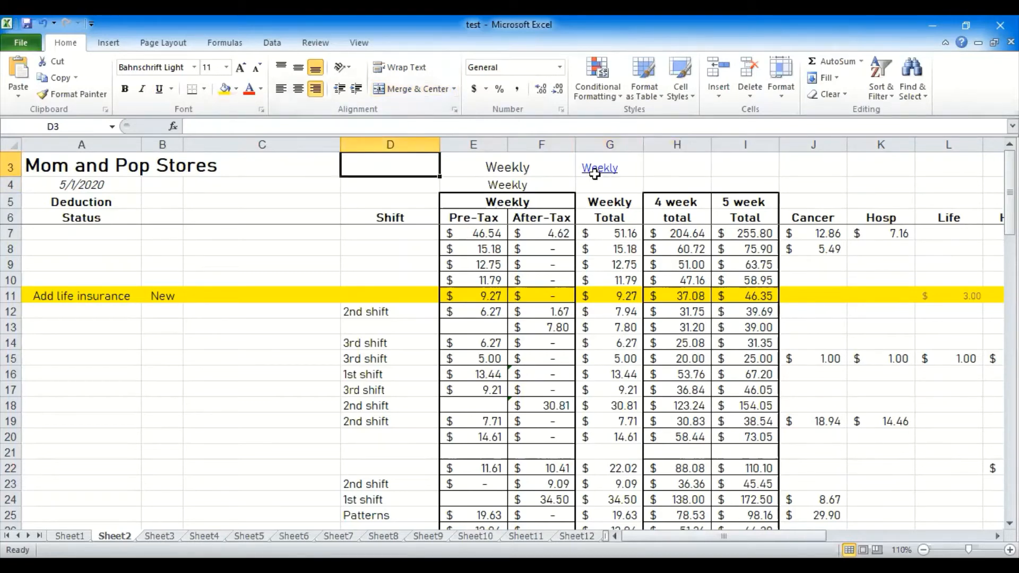
{"action": "left_click", "coordinate": [631, 162]}
{"action": "left_click", "coordinate": [685, 166]}
{"action": "left_click", "coordinate": [752, 166]}
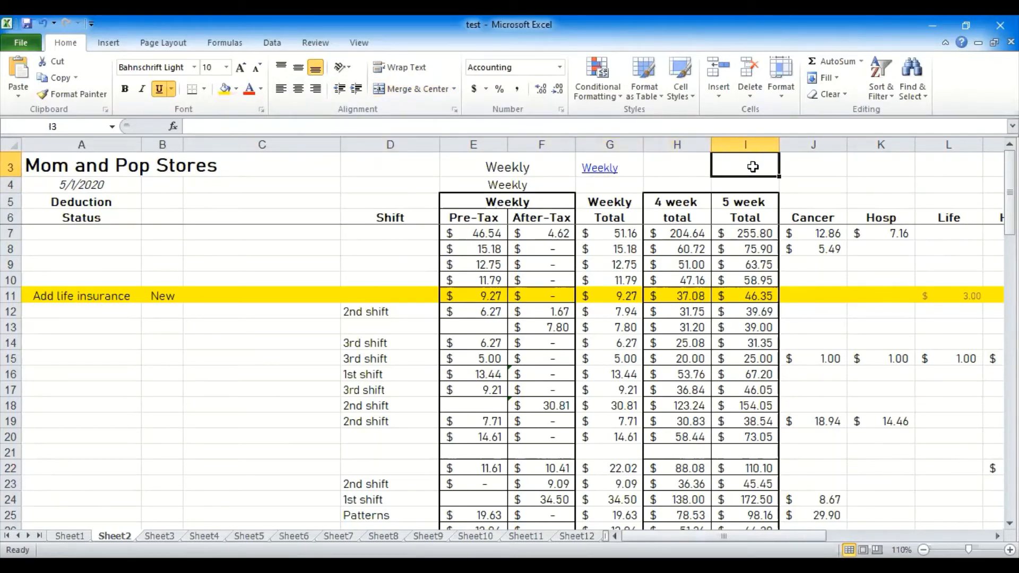
{"action": "left_click", "coordinate": [640, 170]}
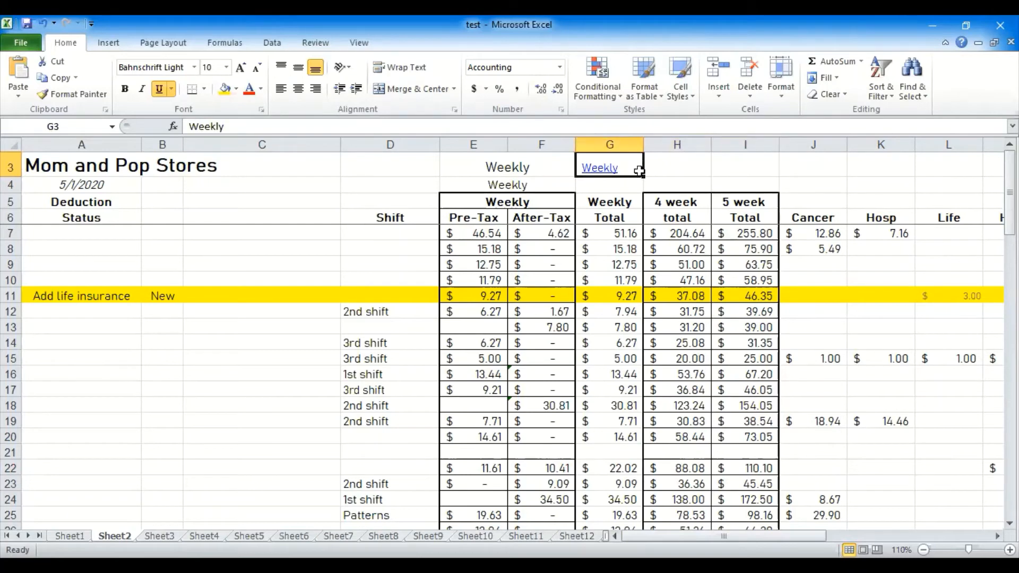
{"action": "left_click_drag", "start_coordinate": [643, 175], "coordinate": [759, 173]}
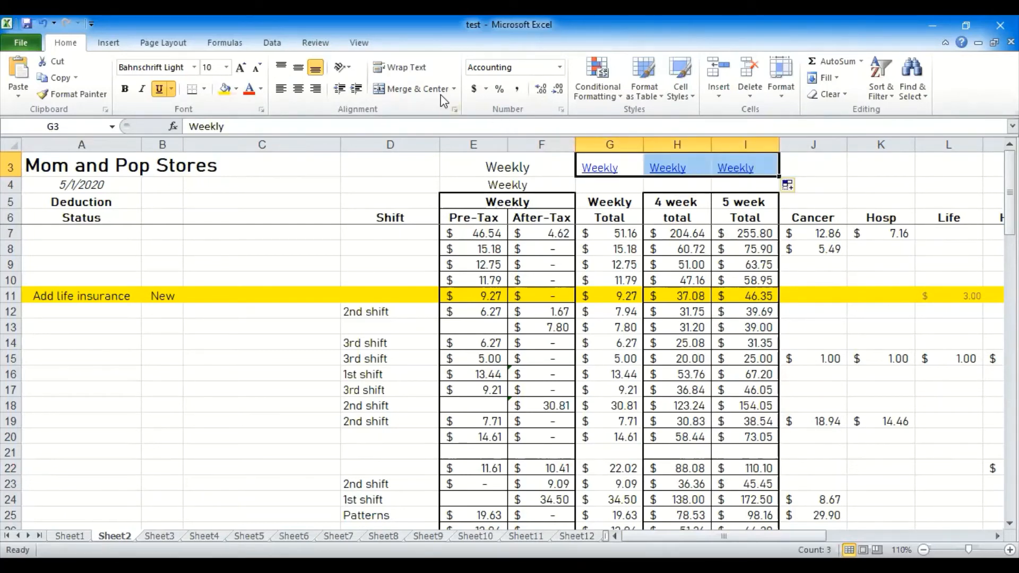
{"action": "left_click", "coordinate": [421, 88]}
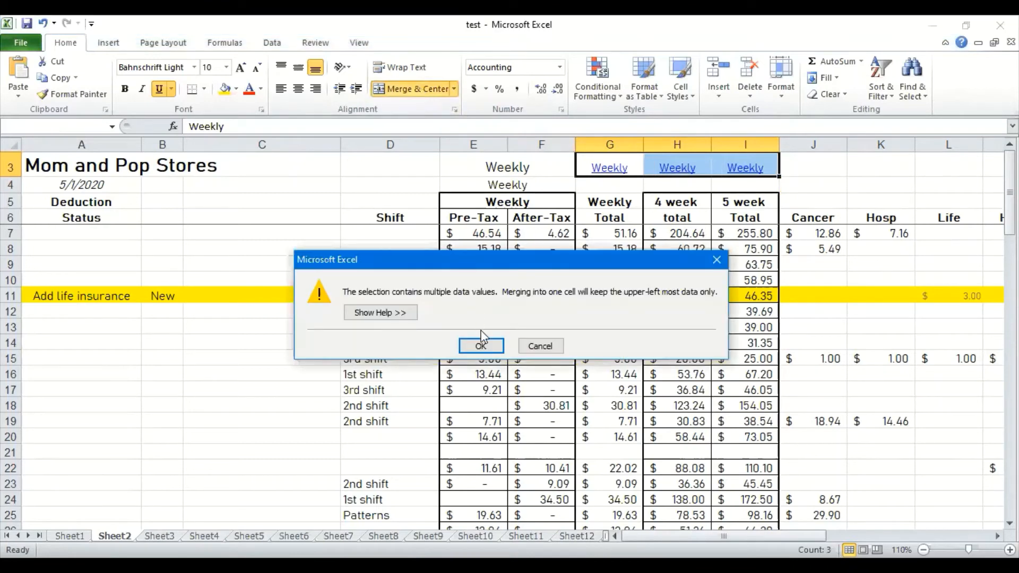
{"action": "left_click", "coordinate": [480, 346]}
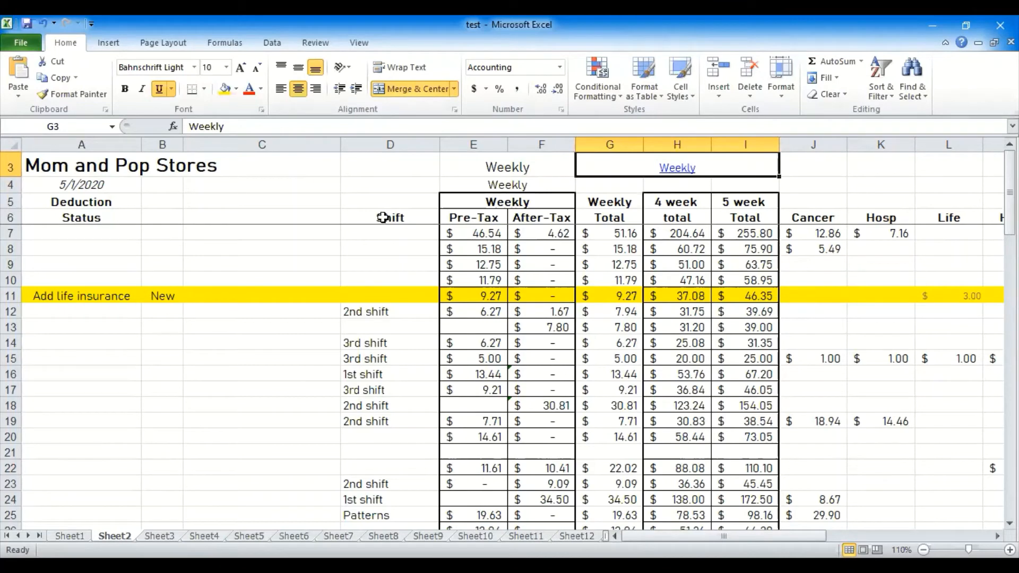
{"action": "left_click", "coordinate": [294, 204]}
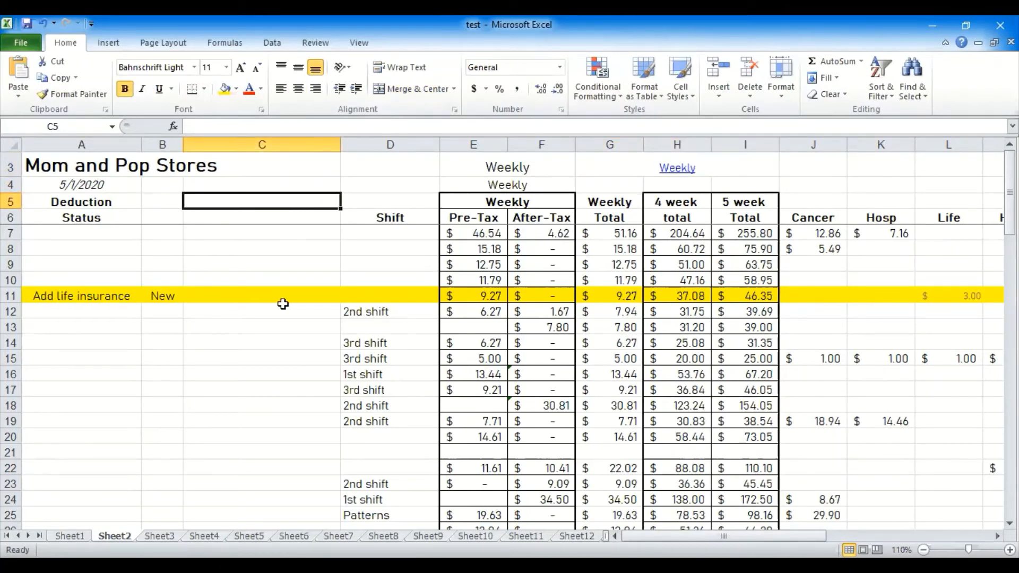
{"action": "left_click", "coordinate": [261, 248]}
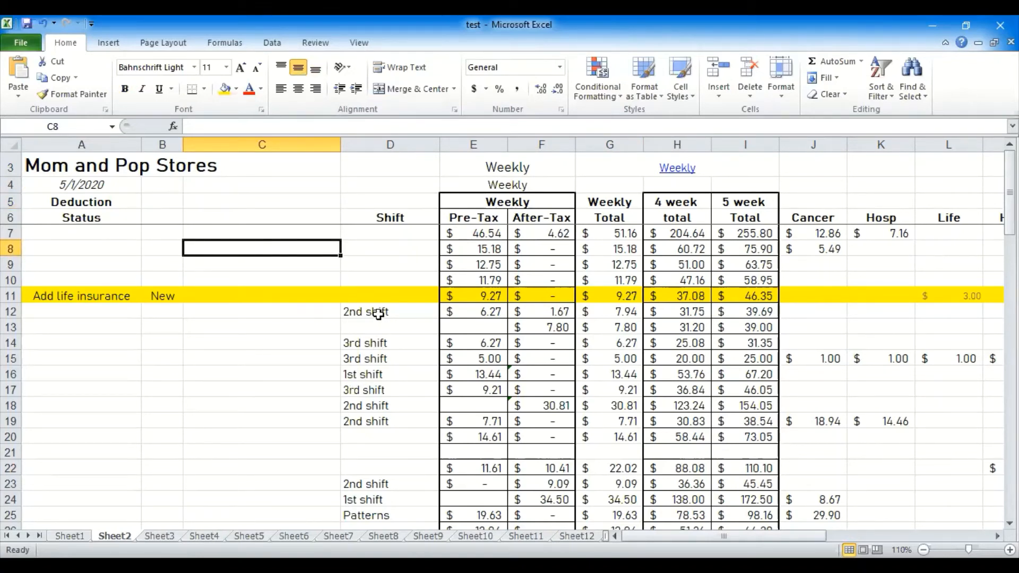
Step: Try filling the merged "Weekly" cell E3:F3 backwards into C3:D3, and undo the fill
{"action": "left_click", "coordinate": [505, 164]}
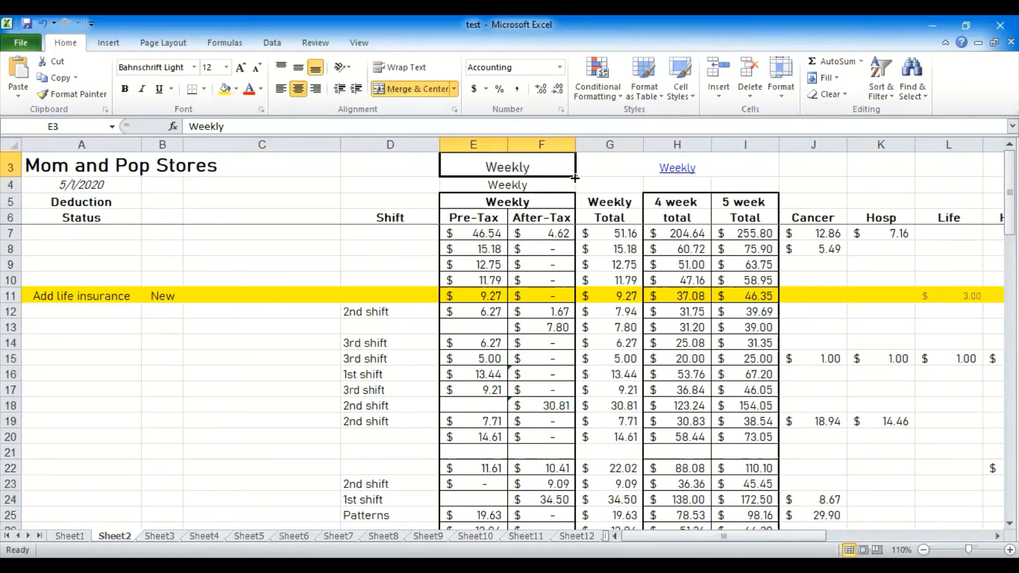
{"action": "left_click_drag", "start_coordinate": [574, 175], "coordinate": [575, 175]}
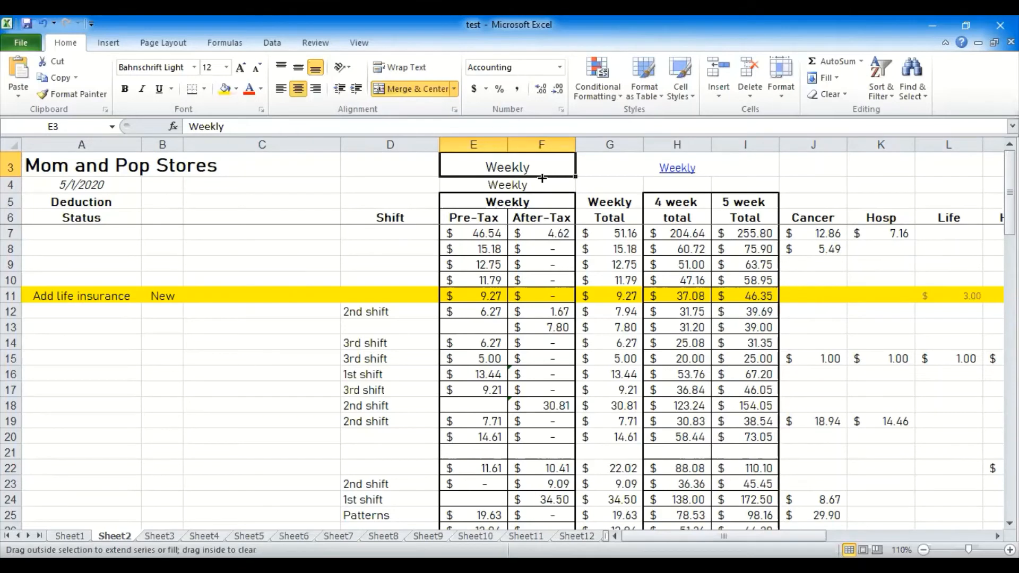
{"action": "left_click_drag", "start_coordinate": [542, 178], "coordinate": [479, 178]}
{"action": "left_click_drag", "start_coordinate": [393, 173], "coordinate": [376, 174]}
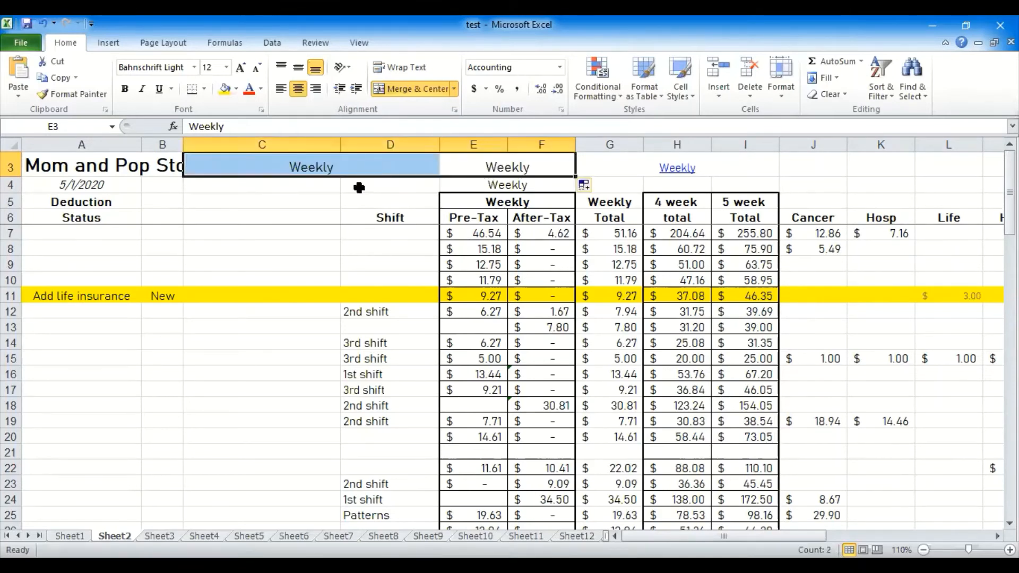
{"action": "left_click", "coordinate": [277, 197]}
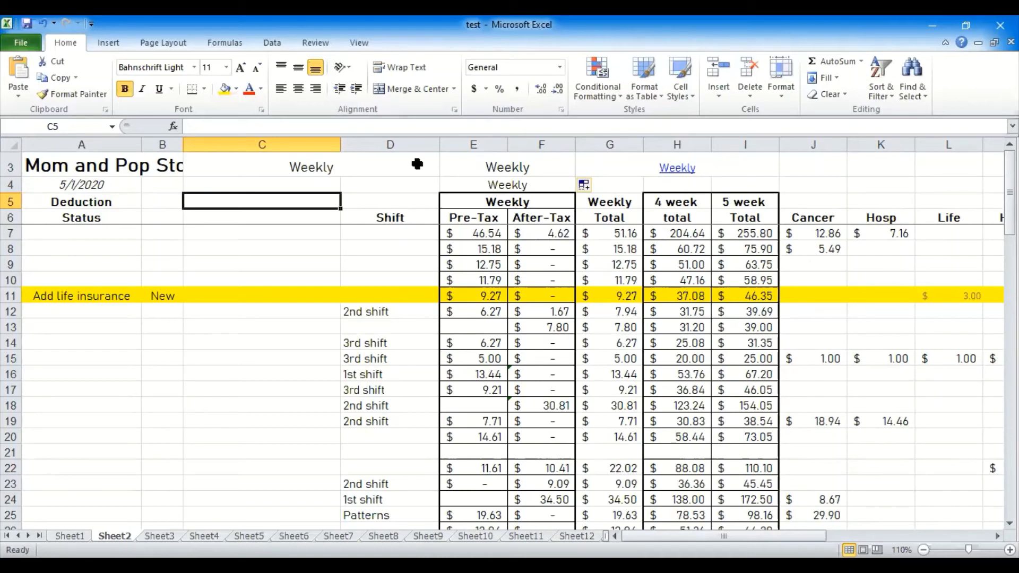
{"action": "left_click", "coordinate": [320, 168]}
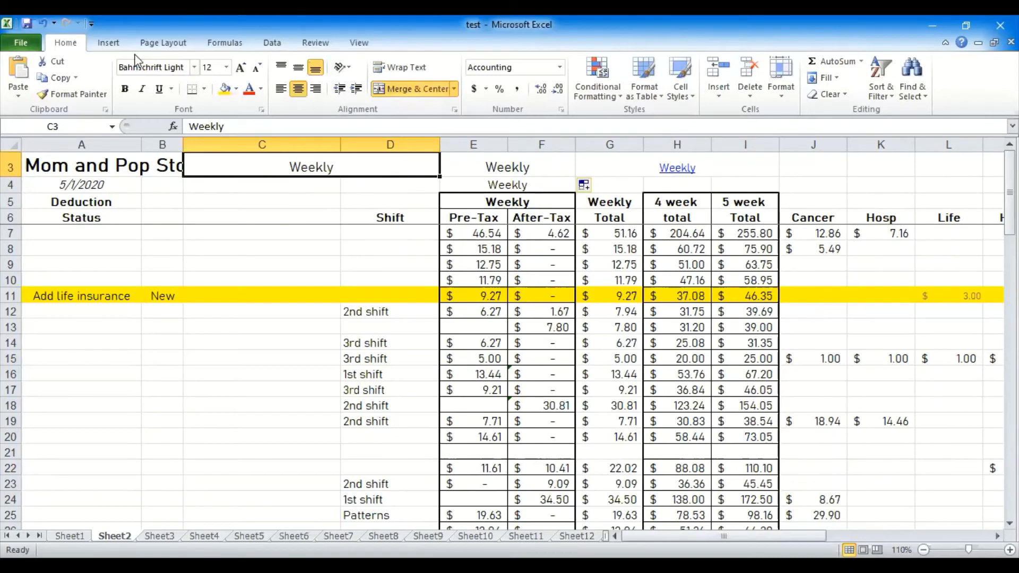
{"action": "left_click", "coordinate": [43, 23]}
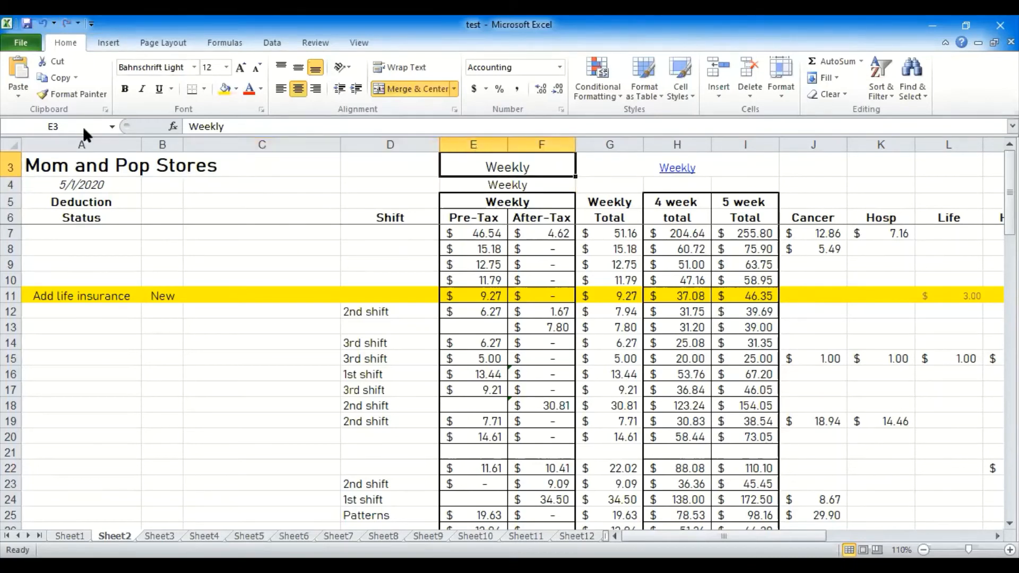
Step: Fill the shift series backwards from "3rd shift" in cell D14 into C14 and B14
{"action": "left_click", "coordinate": [244, 352]}
{"action": "left_click", "coordinate": [368, 341]}
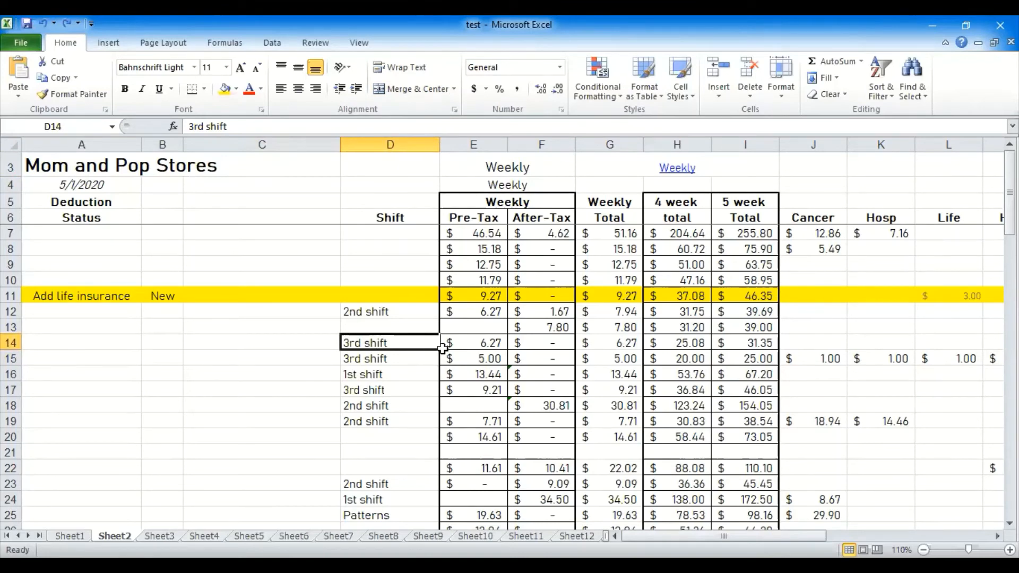
{"action": "left_click_drag", "start_coordinate": [440, 351], "coordinate": [250, 353]}
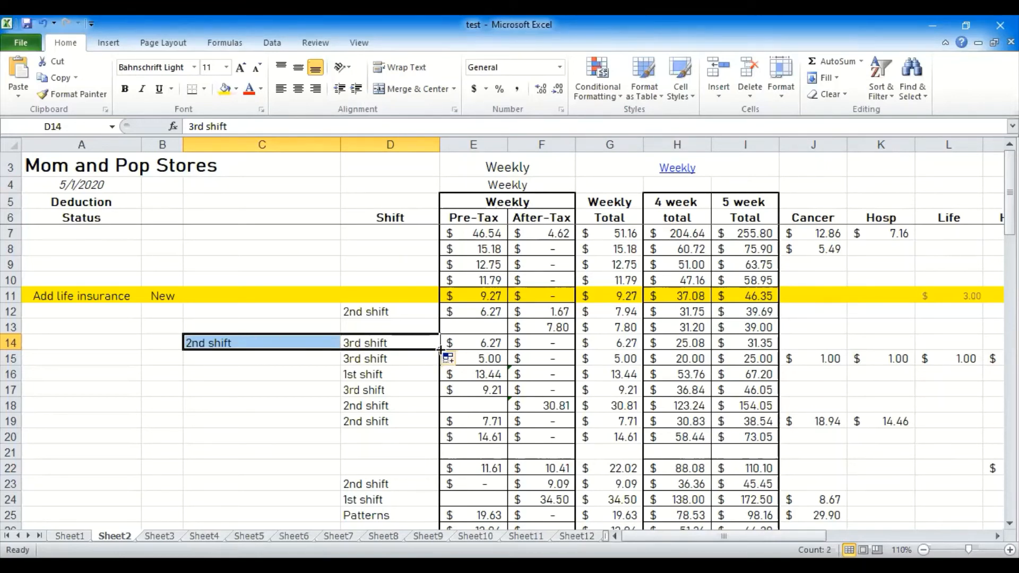
{"action": "left_click_drag", "start_coordinate": [440, 349], "coordinate": [149, 340]}
{"action": "left_click", "coordinate": [234, 388]}
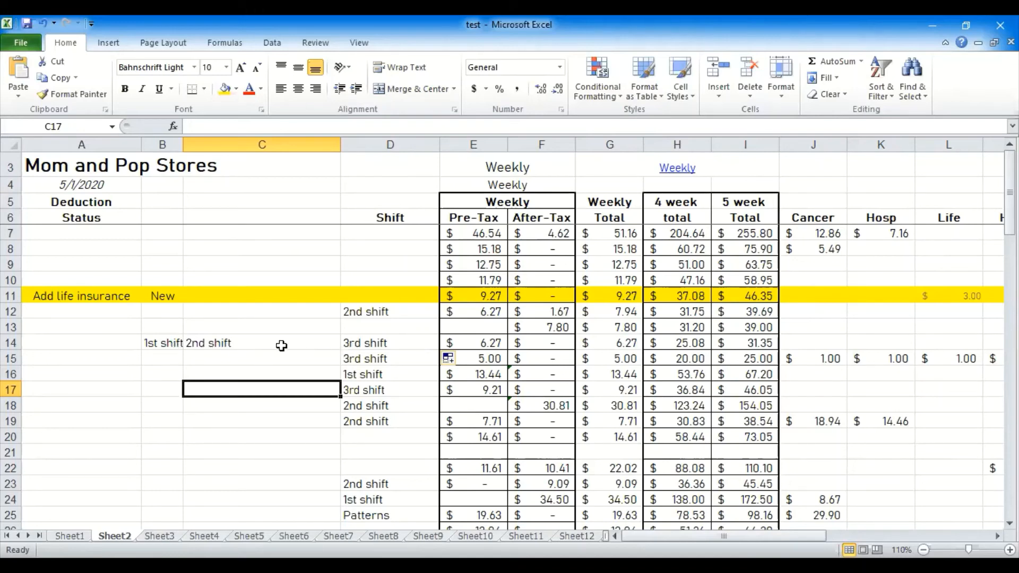
Step: Copy "3rd shift" from cell D14 and paste it over the entries in B14:C14
{"action": "left_click", "coordinate": [375, 343]}
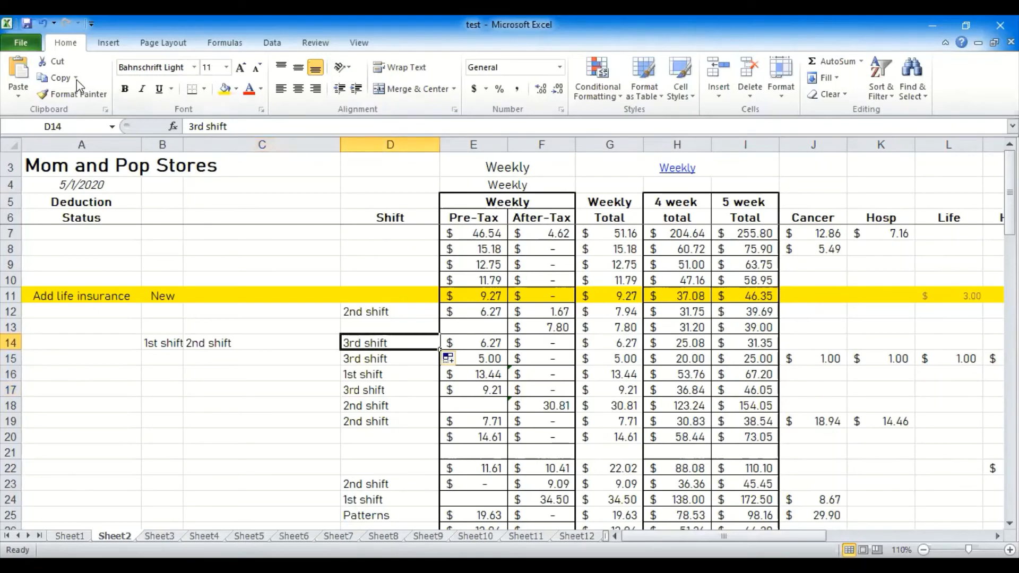
{"action": "left_click", "coordinate": [60, 79]}
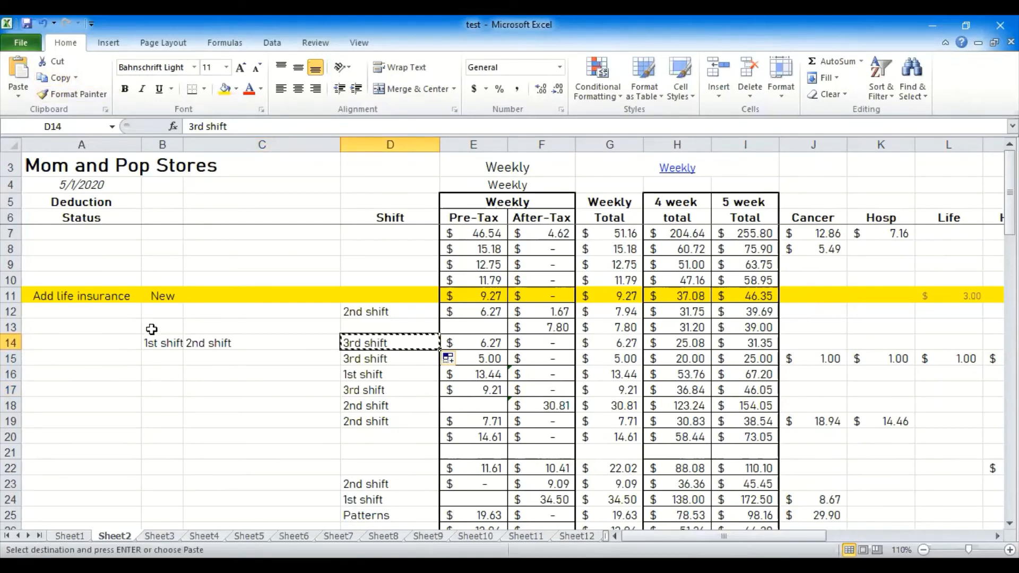
{"action": "left_click_drag", "start_coordinate": [153, 342], "coordinate": [195, 341]}
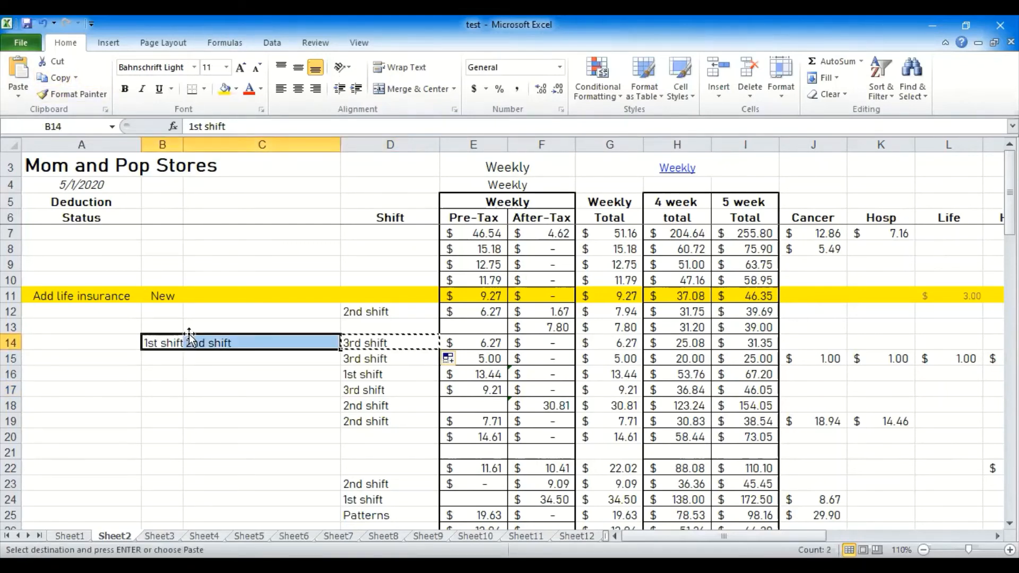
{"action": "left_click", "coordinate": [23, 62]}
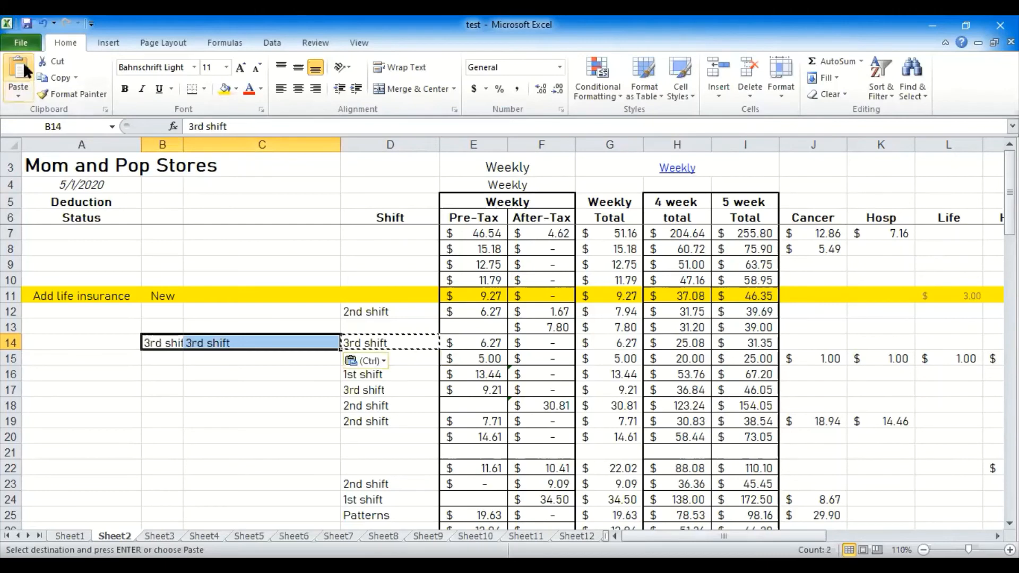
{"action": "left_click", "coordinate": [233, 391]}
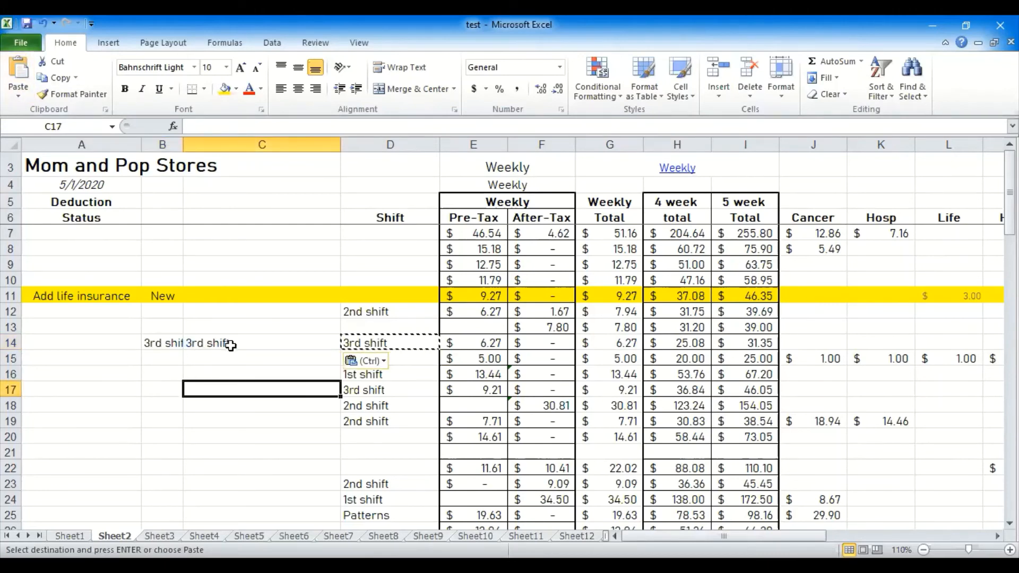
{"action": "left_click", "coordinate": [266, 371]}
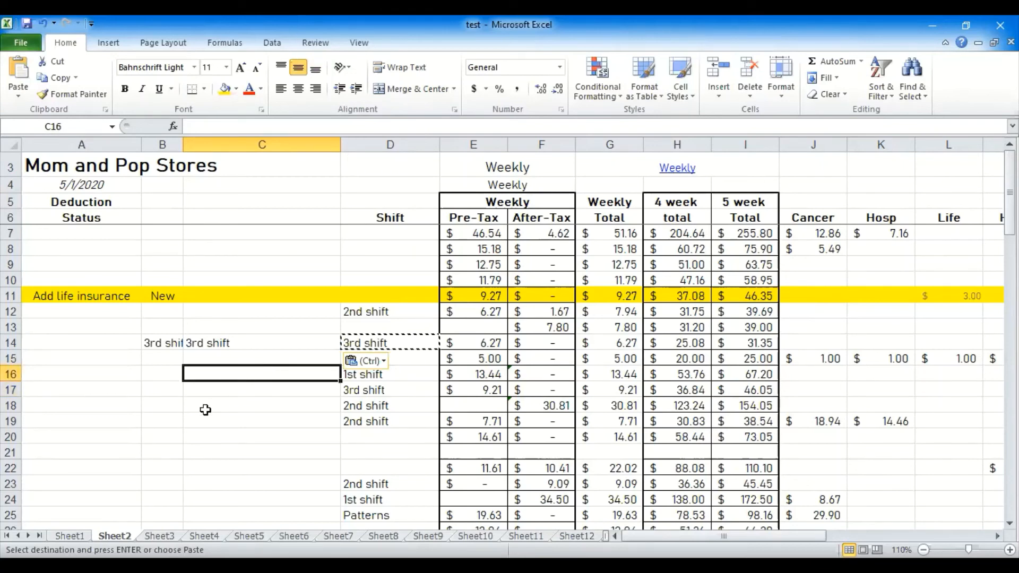
{"action": "left_click", "coordinate": [252, 422]}
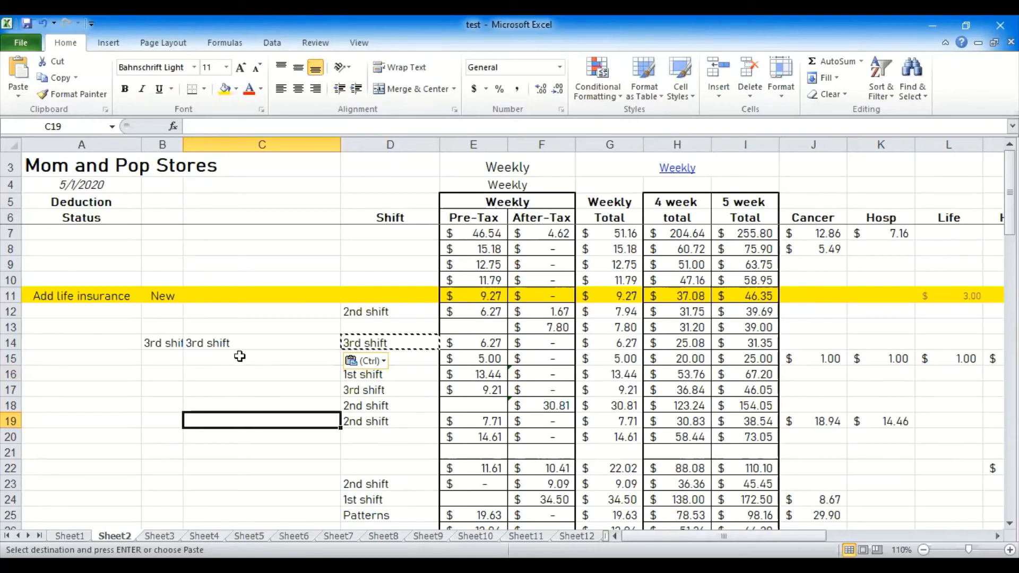
Step: Enter the numbers 1, 2, 3 and 4 in cells A14 to A17
{"action": "left_click", "coordinate": [74, 342]}
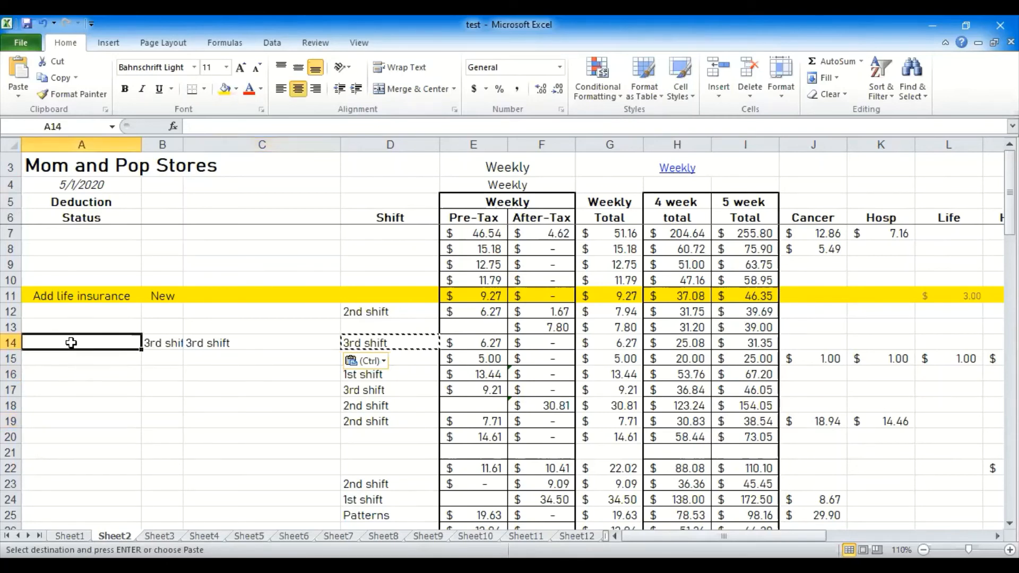
{"action": "type", "text": "1"}
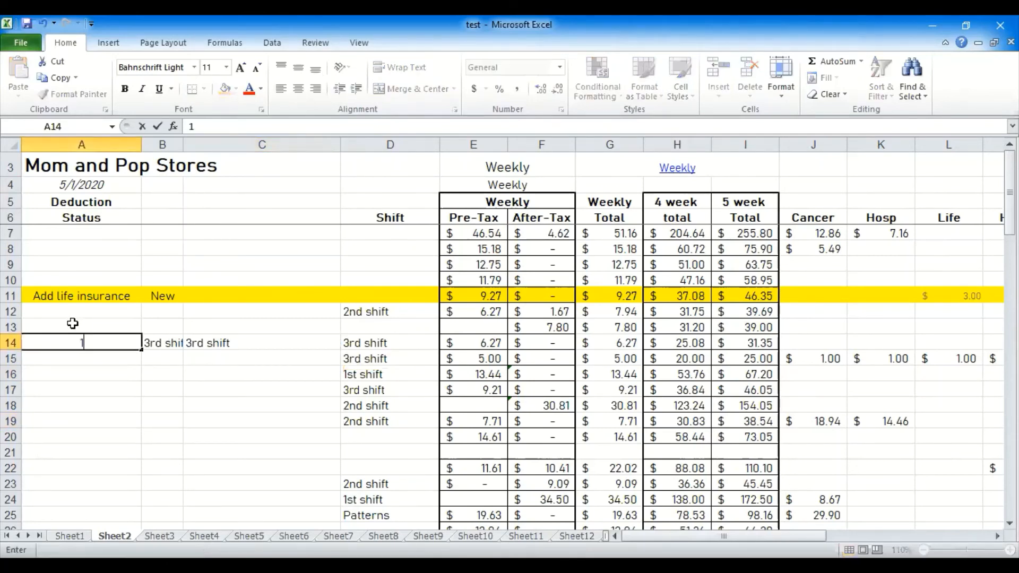
{"action": "key", "text": "ctrl+Return"}
{"action": "key", "text": "Return"}
{"action": "type", "text": "2"}
{"action": "key", "text": "Return"}
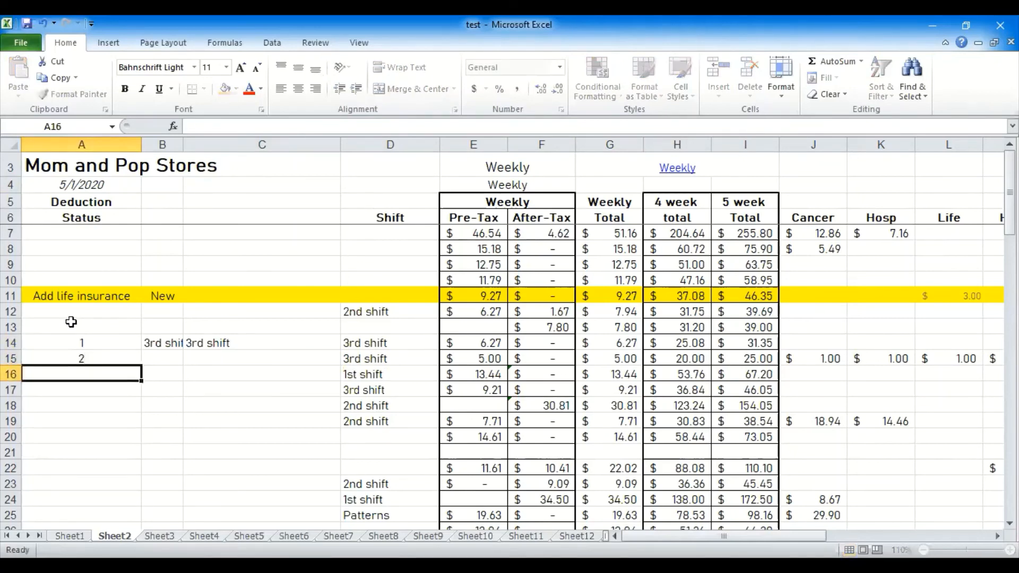
{"action": "type", "text": "3"}
{"action": "key", "text": "Return"}
{"action": "type", "text": "4"}
{"action": "key", "text": "Return"}
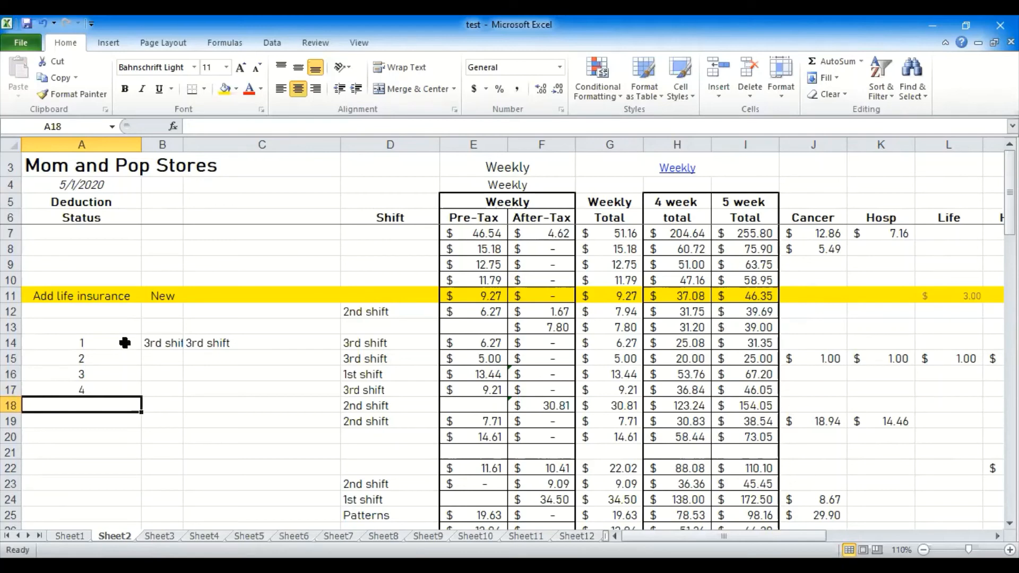
Step: Extend the number series in A14:A17 down to cell A24, reaching 11
{"action": "left_click_drag", "start_coordinate": [124, 343], "coordinate": [139, 411]}
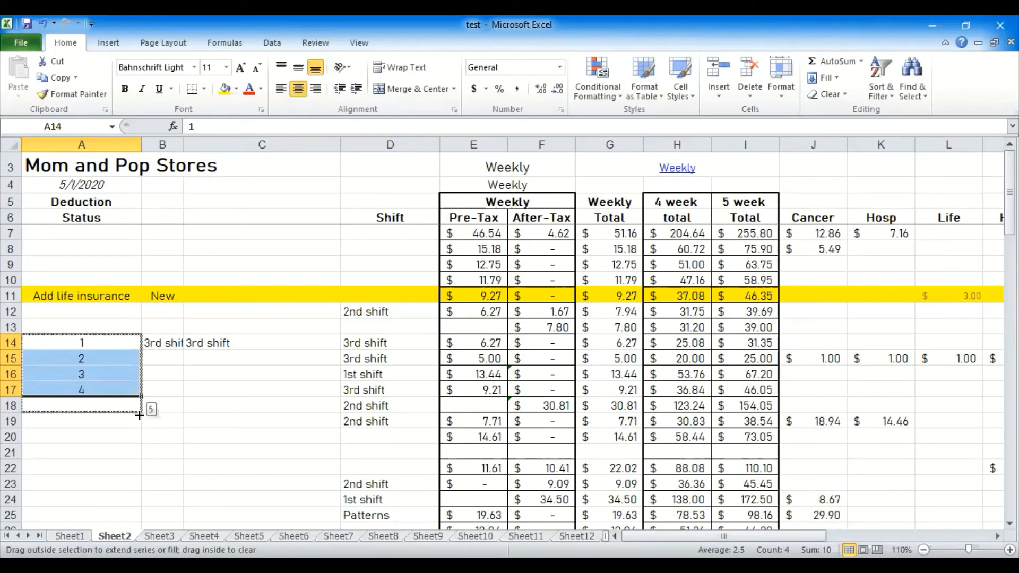
{"action": "left_click_drag", "start_coordinate": [139, 423], "coordinate": [120, 504]}
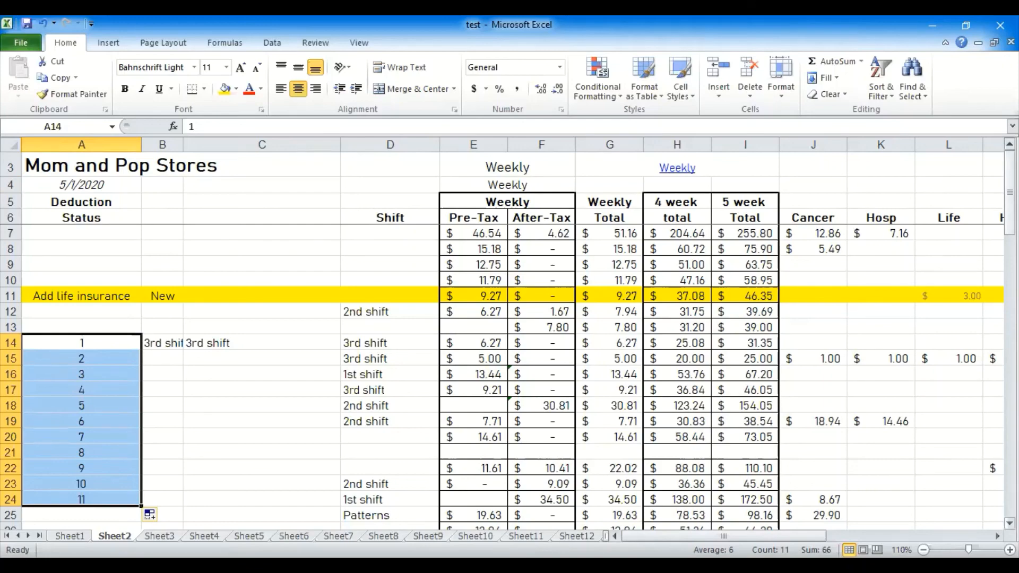
{"action": "scroll", "coordinate": [315, 228], "scroll_direction": "down", "scroll_amount": 4}
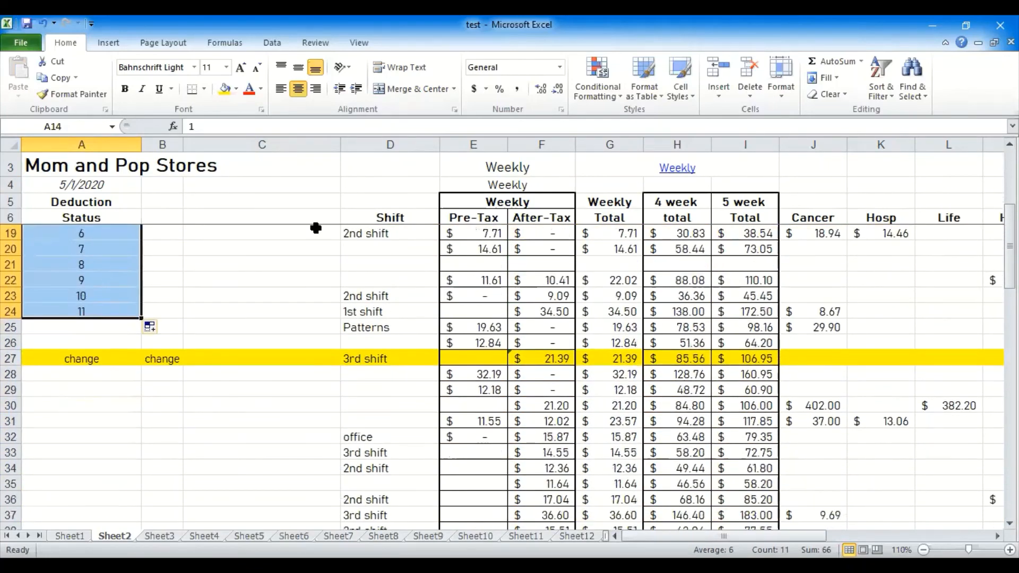
{"action": "left_click", "coordinate": [218, 283]}
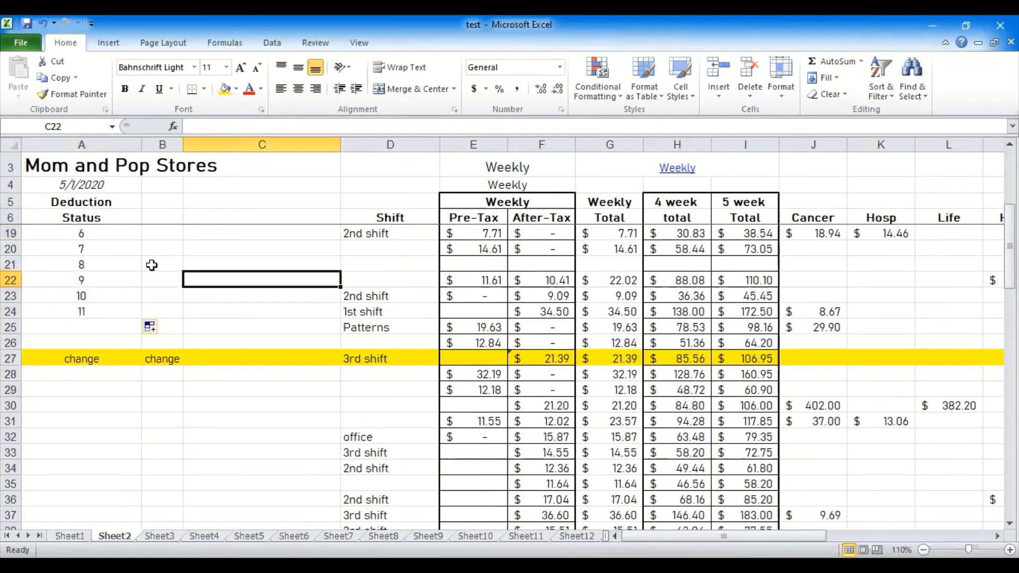
Step: Extend the number series in A14:A24 down to cell A77, reaching 64
{"action": "scroll", "coordinate": [152, 264], "scroll_direction": "up", "scroll_amount": 3}
{"action": "left_click_drag", "start_coordinate": [97, 294], "coordinate": [101, 446]}
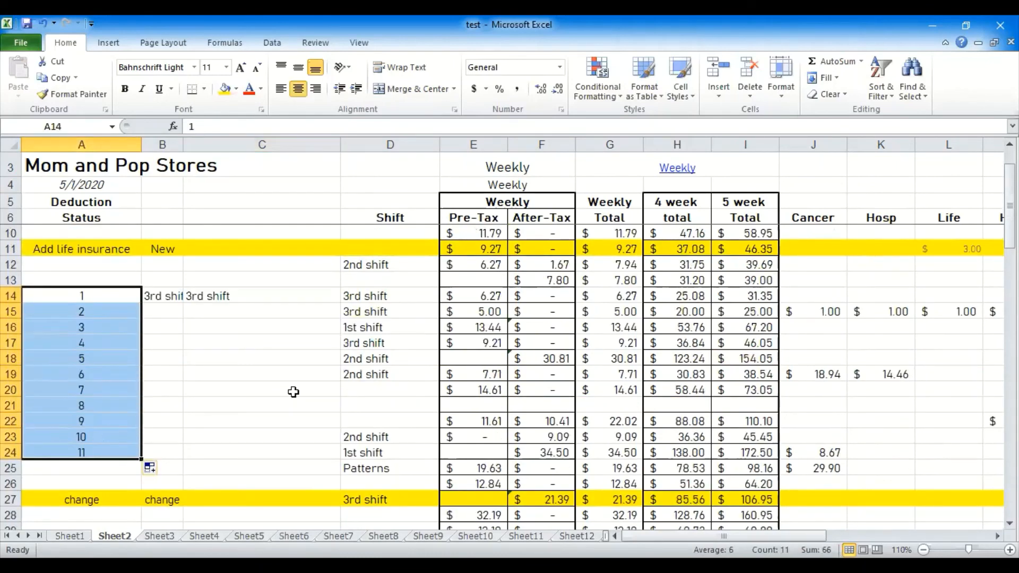
{"action": "scroll", "coordinate": [291, 392], "scroll_direction": "down", "scroll_amount": 1}
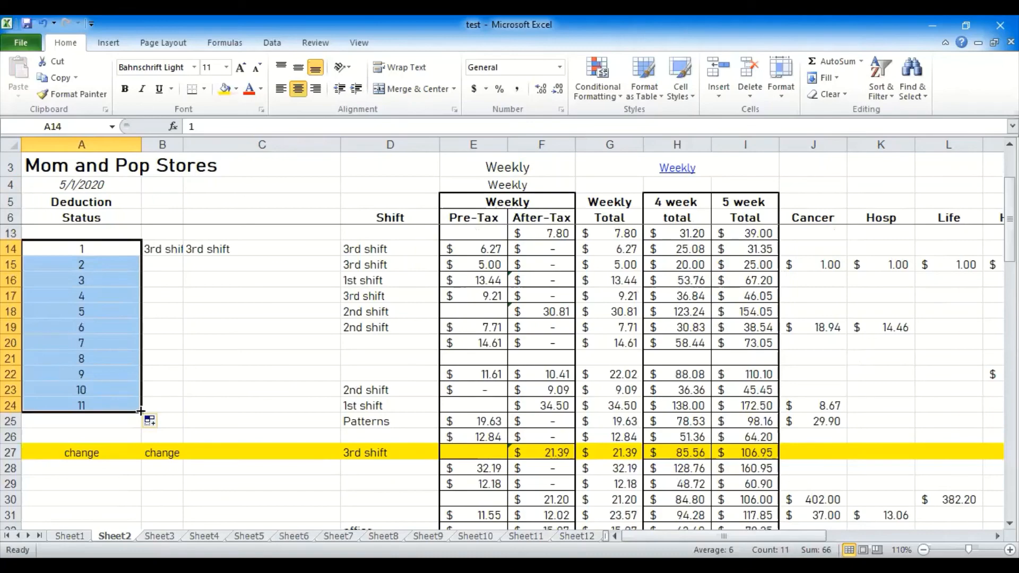
{"action": "left_click_drag", "start_coordinate": [140, 412], "coordinate": [101, 432]}
{"action": "left_click", "coordinate": [212, 327]}
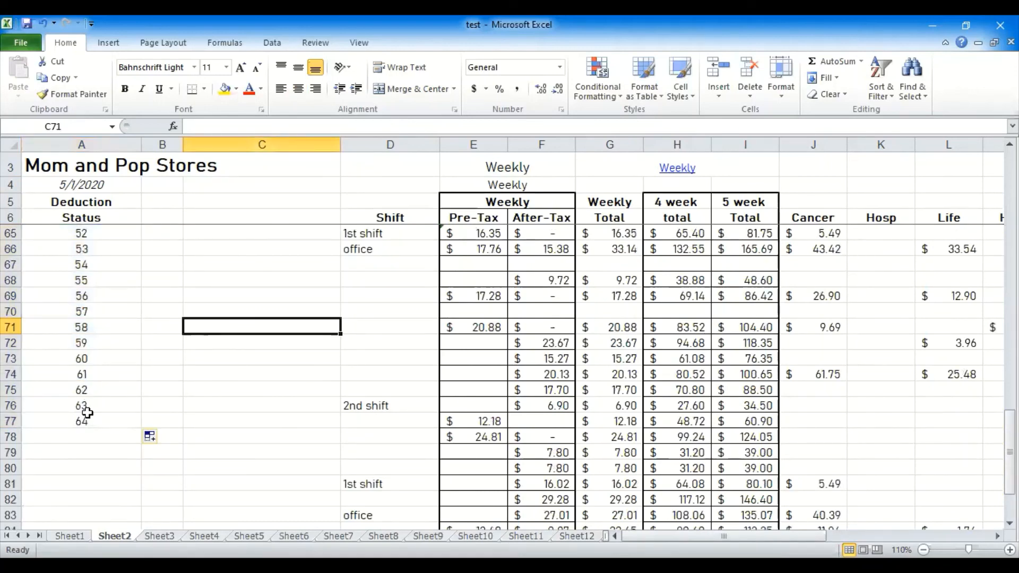
{"action": "scroll", "coordinate": [150, 374], "scroll_direction": "up", "scroll_amount": 19}
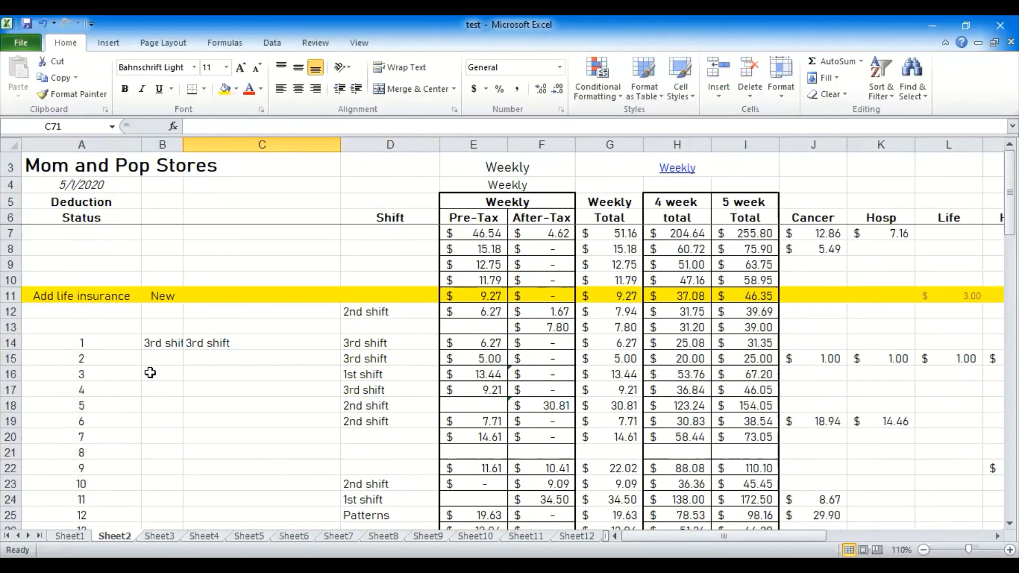
{"action": "left_click", "coordinate": [261, 387]}
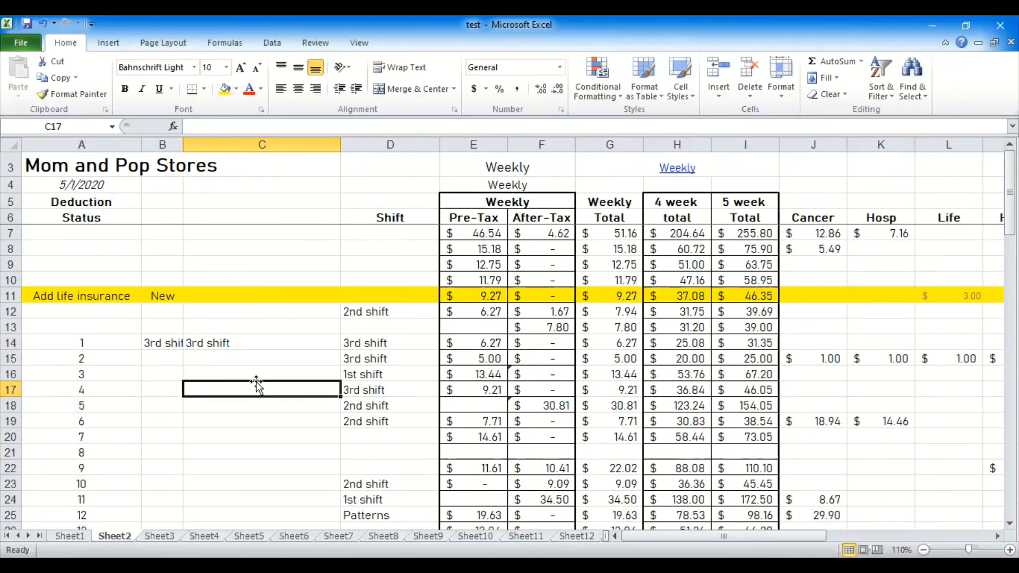